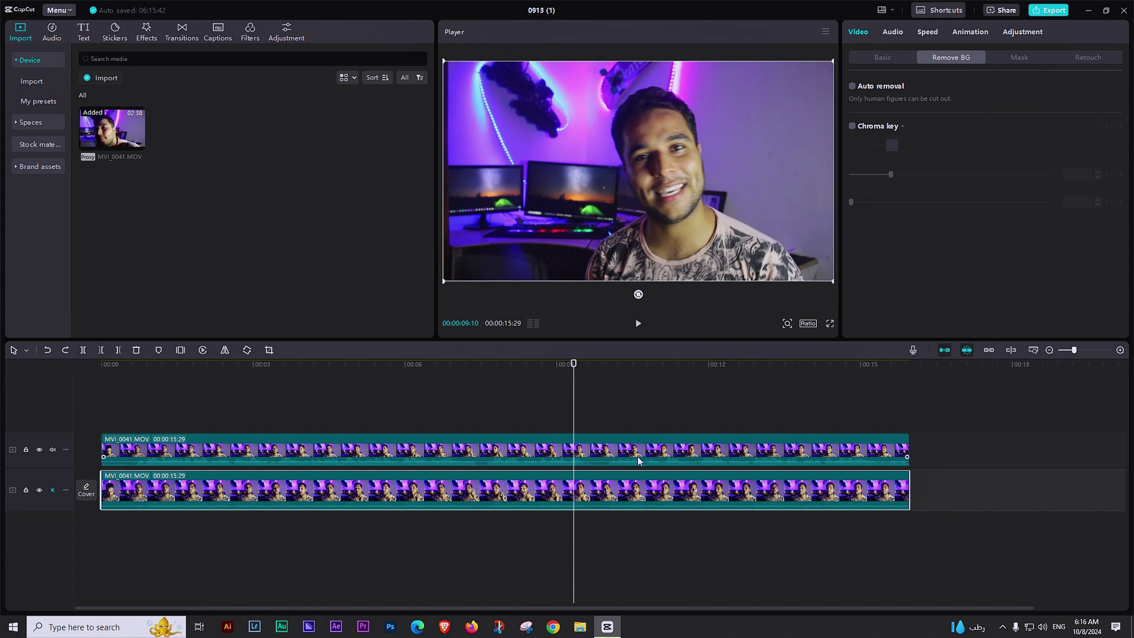
- Delete the existing upper clip and stack a fresh copy of the MVI_0041.MOV clip above the original, aligned to its start
{"action": "key", "text": "Delete"}
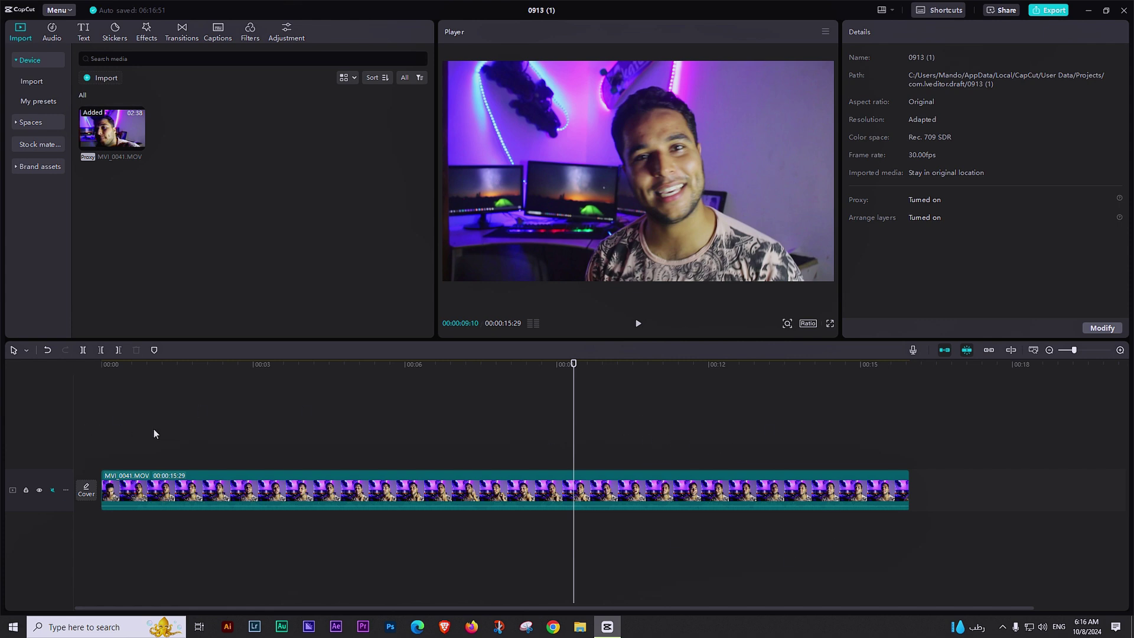
{"action": "left_click", "coordinate": [856, 496]}
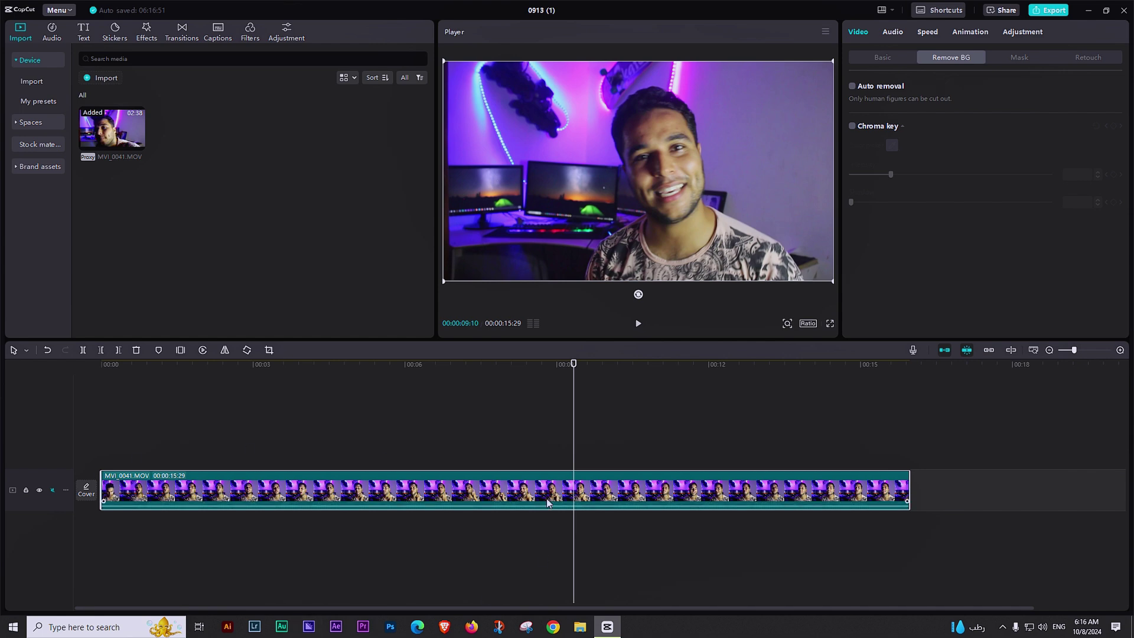
{"action": "right_click", "coordinate": [746, 491]}
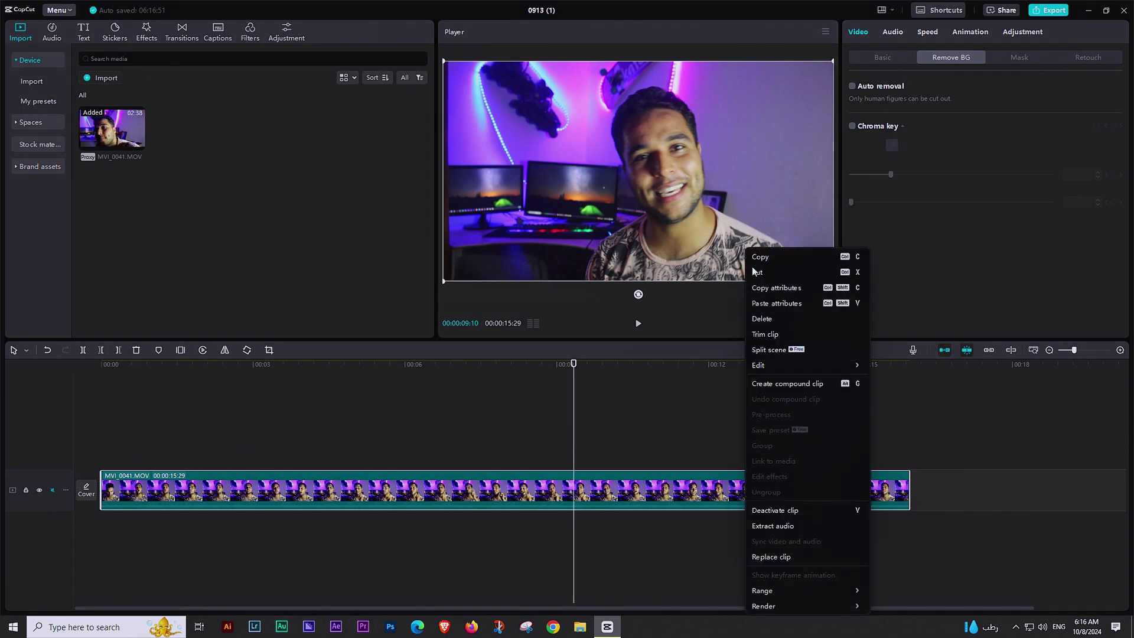
{"action": "left_click", "coordinate": [773, 257]}
{"action": "key", "text": "ctrl+v"}
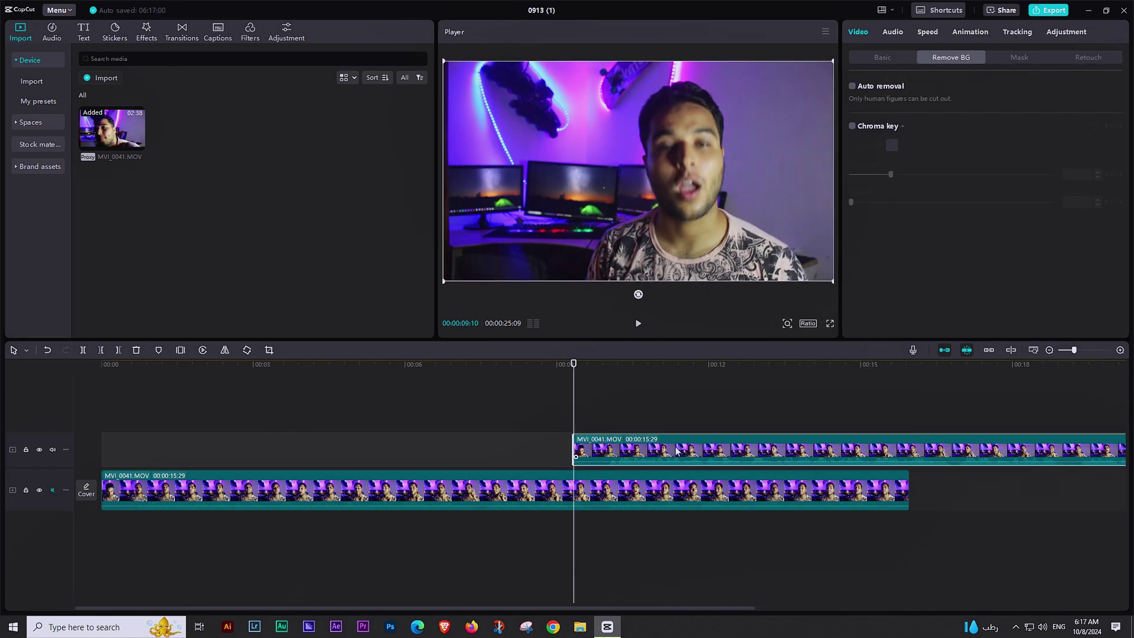
{"action": "left_click_drag", "start_coordinate": [679, 453], "coordinate": [335, 430]}
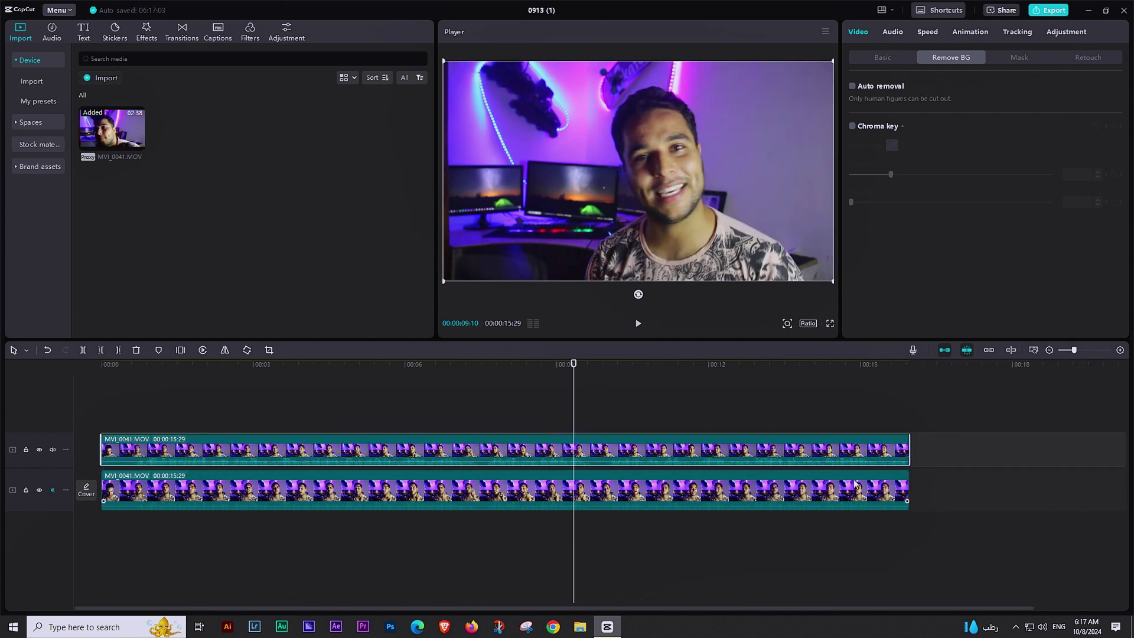
- Enable automatic background removal on the upper copy of the clip
{"action": "left_click", "coordinate": [855, 500]}
{"action": "left_click", "coordinate": [798, 463]}
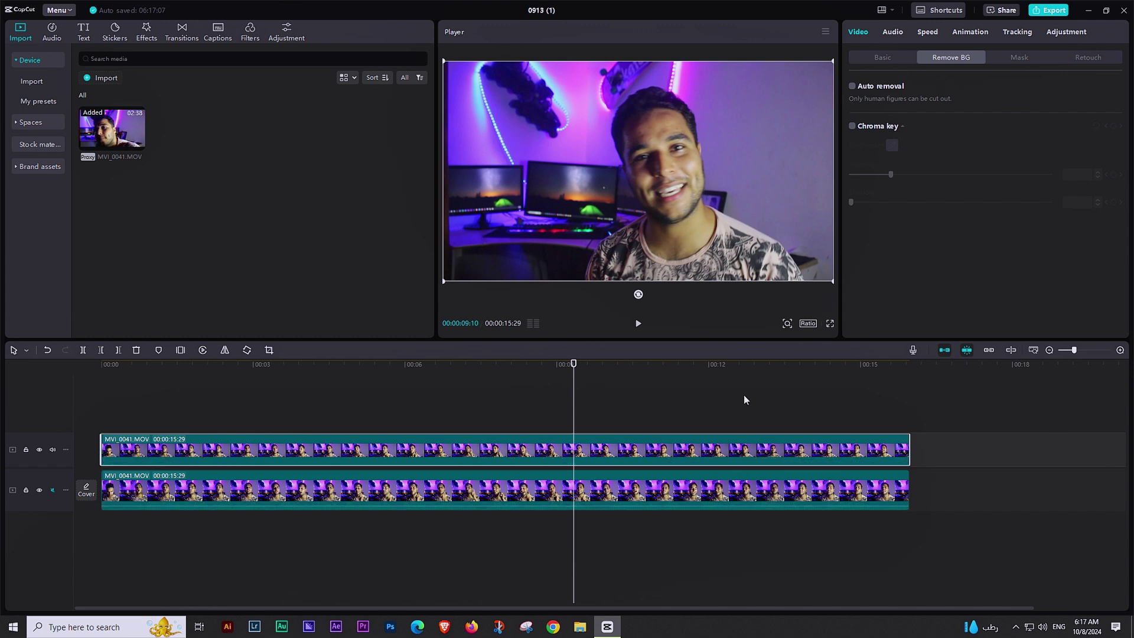
{"action": "left_click", "coordinate": [860, 33]}
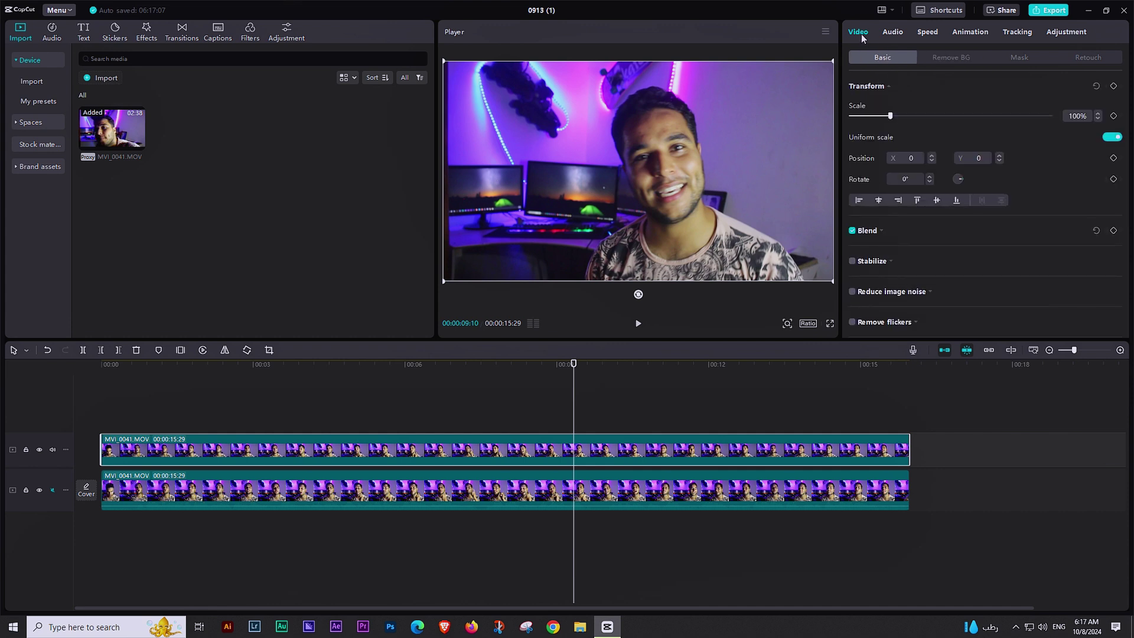
{"action": "left_click", "coordinate": [941, 57]}
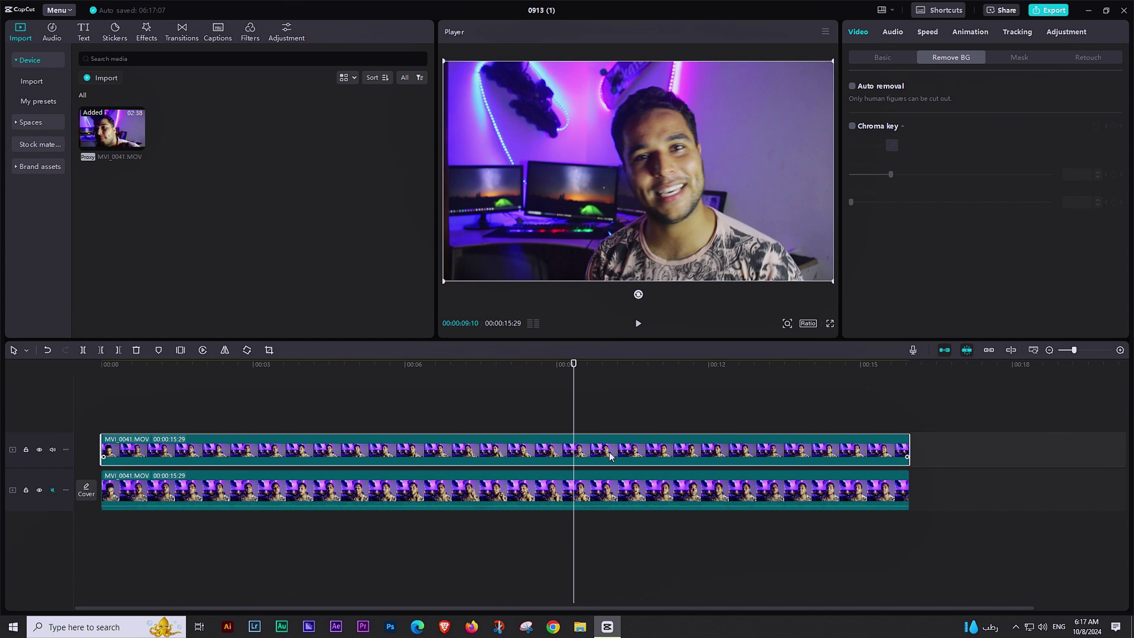
{"action": "left_click", "coordinate": [853, 87]}
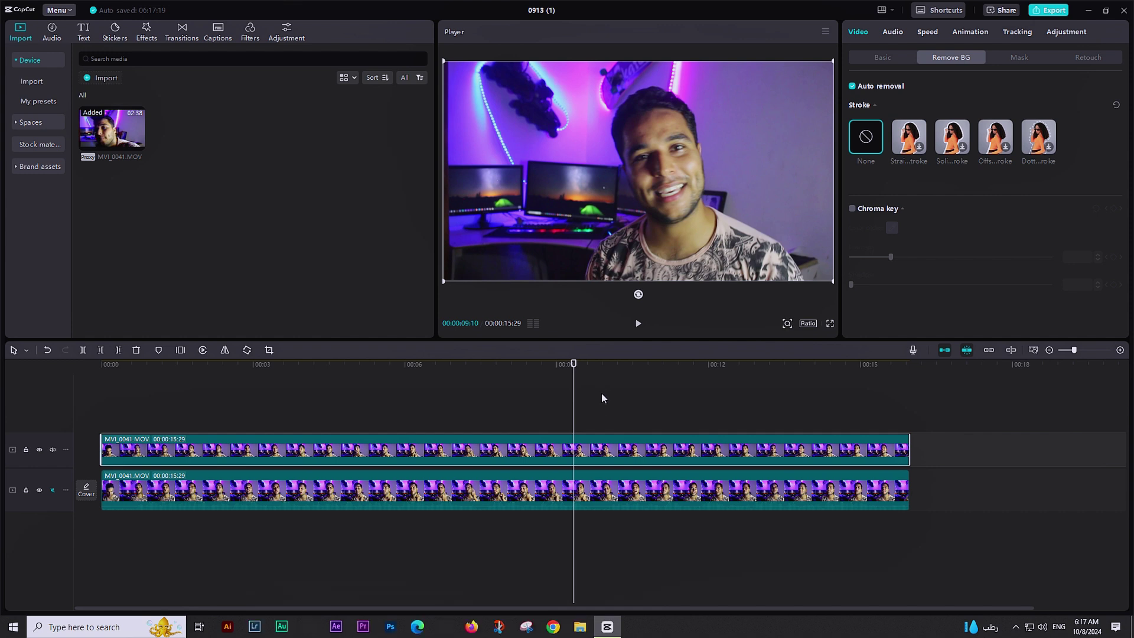
- Shift the cut-out subject aside in the preview to check the background removal, and return it over the original
{"action": "left_click_drag", "start_coordinate": [693, 221], "coordinate": [629, 227]}
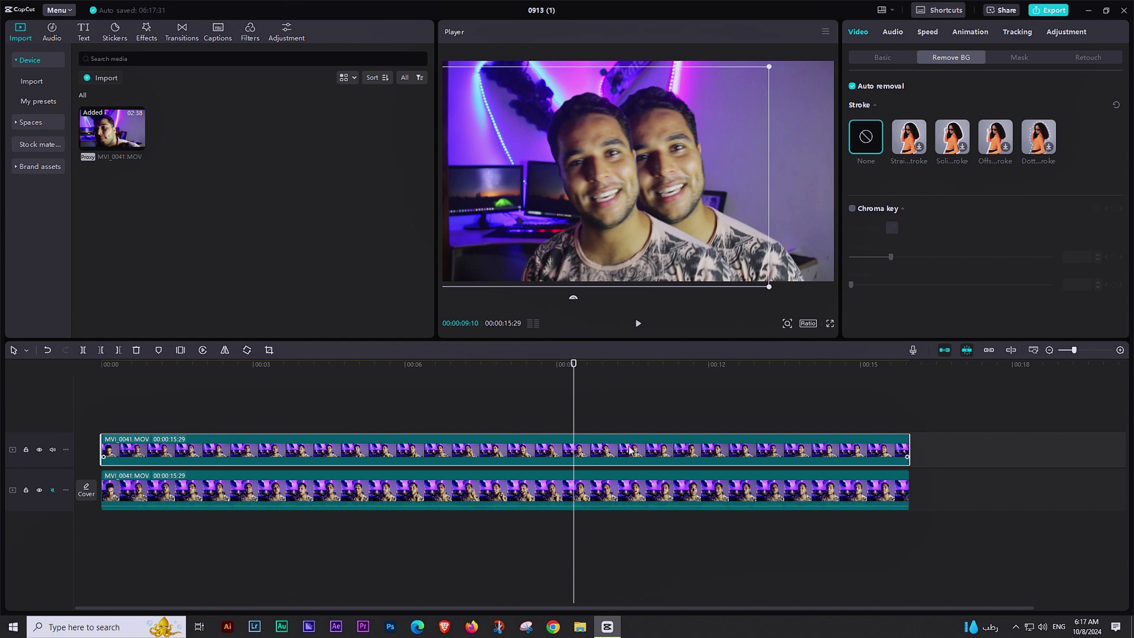
{"action": "left_click_drag", "start_coordinate": [650, 246], "coordinate": [721, 235]}
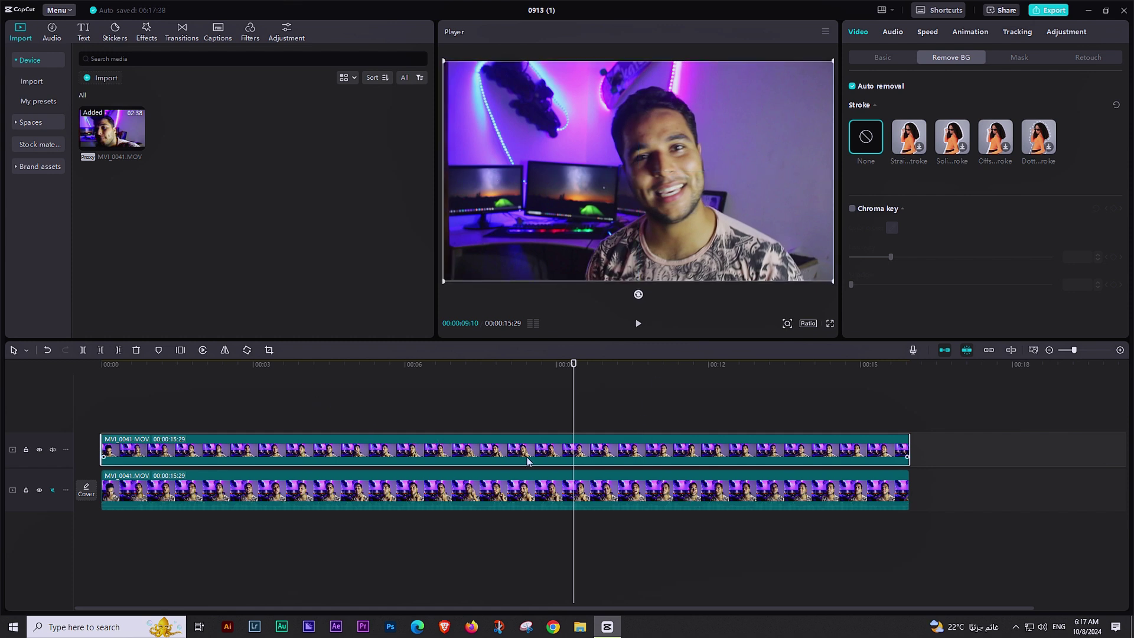
{"action": "left_click", "coordinate": [898, 492]}
{"action": "left_click", "coordinate": [642, 496]}
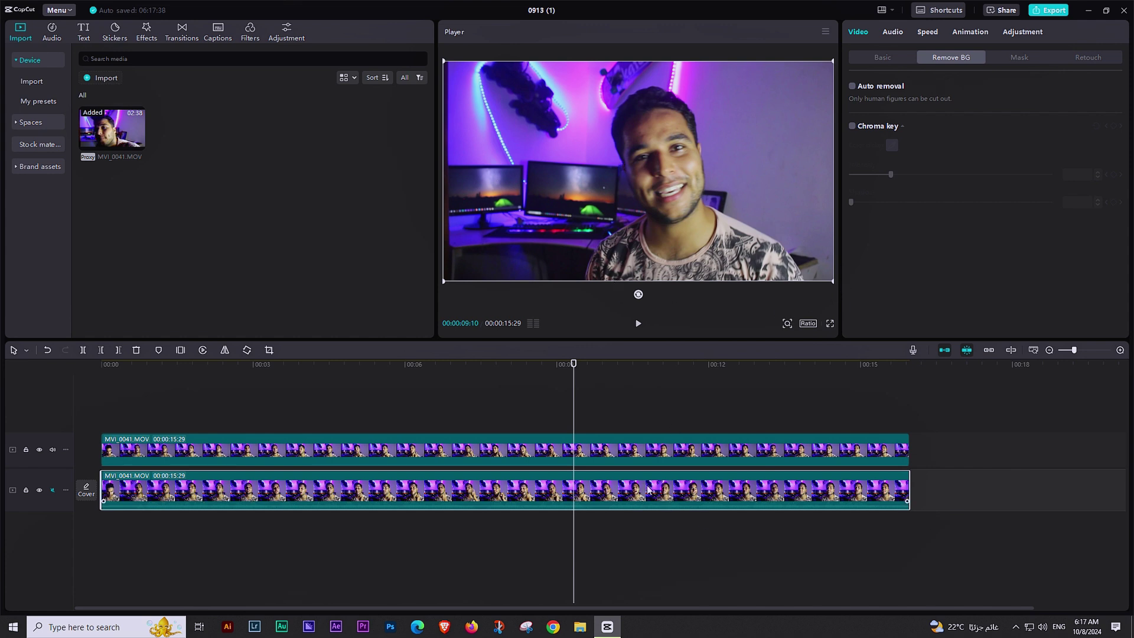
{"action": "left_click", "coordinate": [629, 450]}
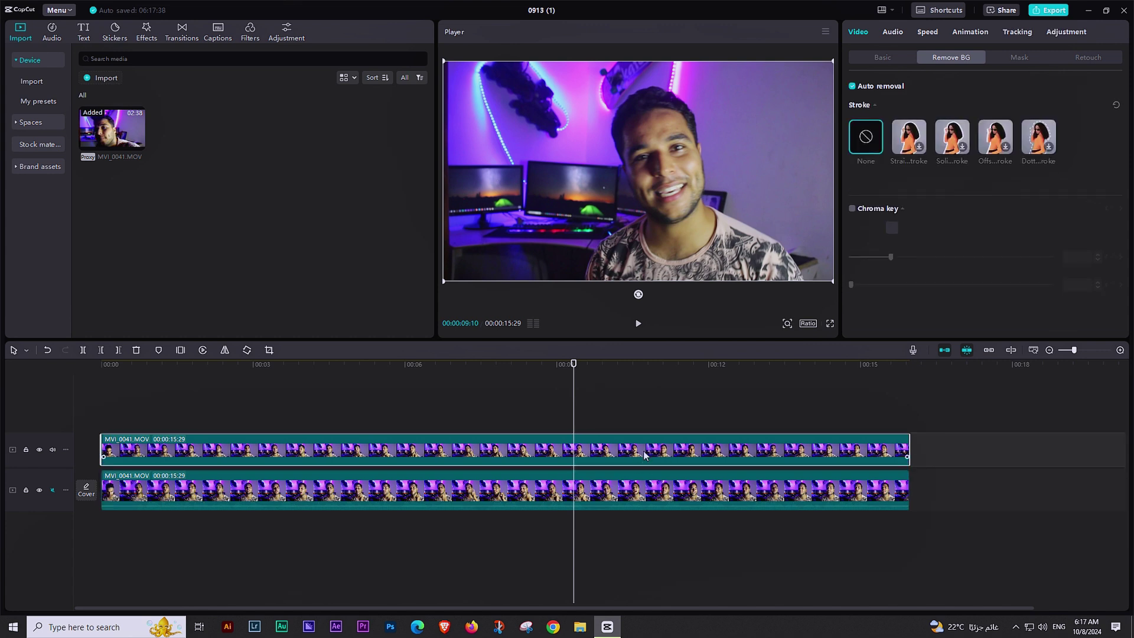
{"action": "left_click", "coordinate": [652, 489]}
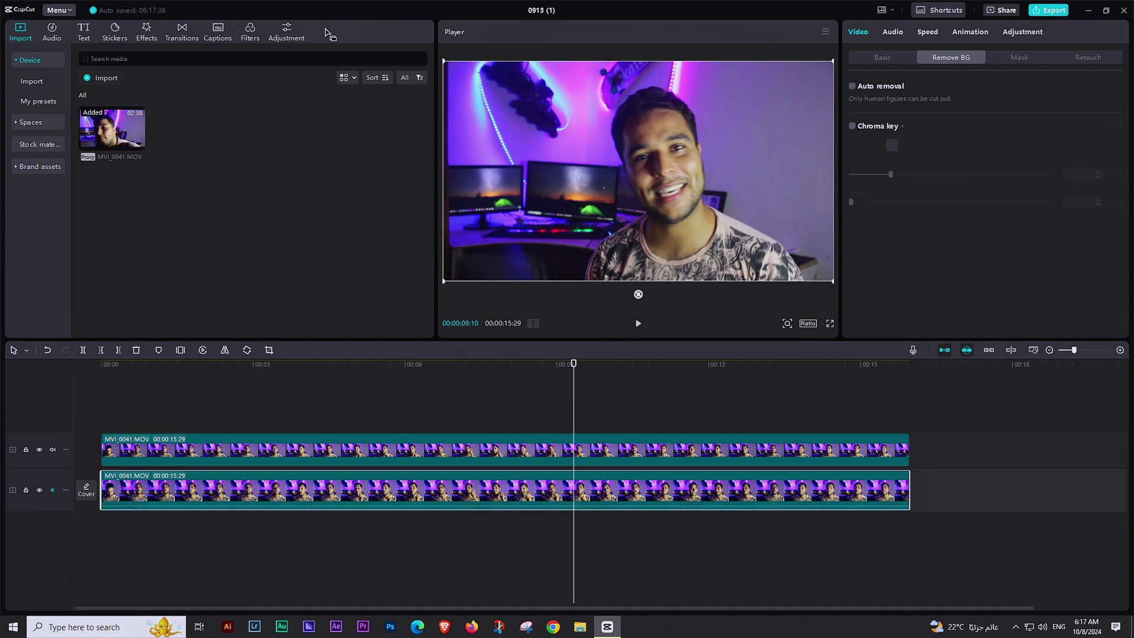
- Add a custom adjustment layer and place it between the upper and lower video clips
{"action": "left_click", "coordinate": [291, 37]}
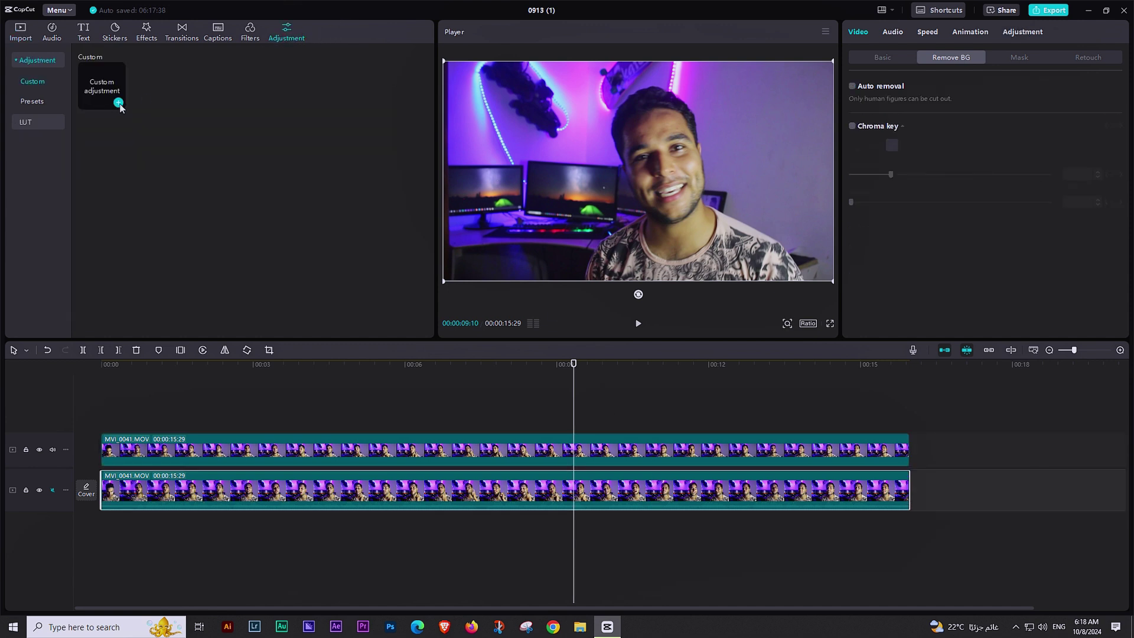
{"action": "left_click", "coordinate": [118, 103]}
{"action": "mouse_move", "coordinate": [601, 448]}
{"action": "left_mouse_down"}
{"action": "mouse_move", "coordinate": [604, 430]}
{"action": "mouse_move", "coordinate": [607, 440]}
{"action": "left_mouse_up"}
{"action": "left_click", "coordinate": [608, 461]}
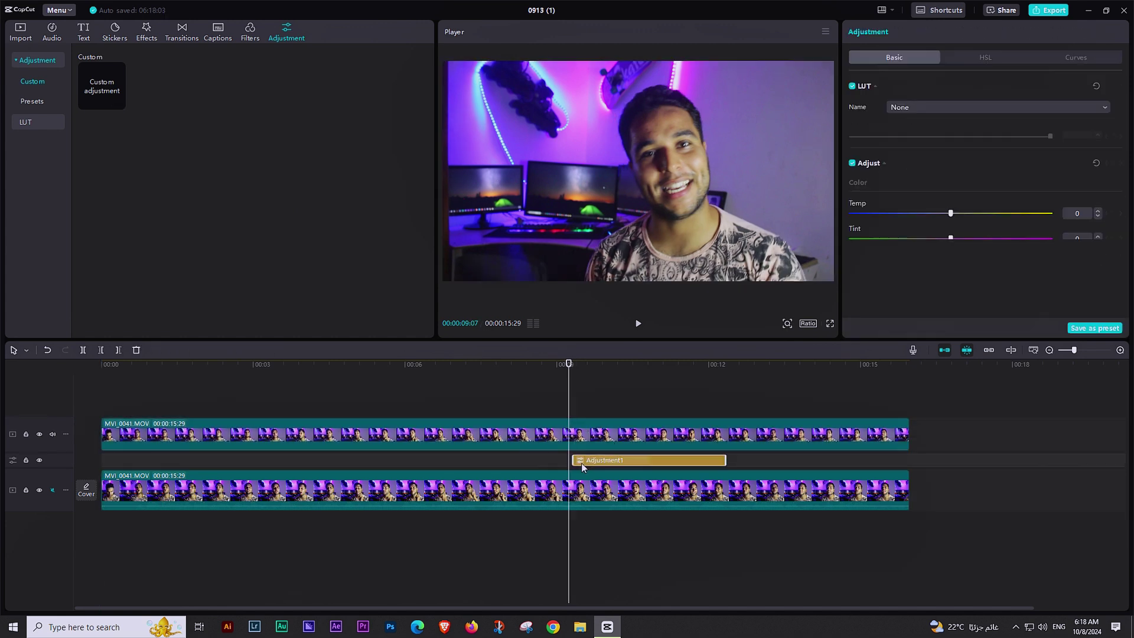
- Extend both ends of the adjustment layer so it spans the full length of the two video clips
{"action": "left_click", "coordinate": [624, 498]}
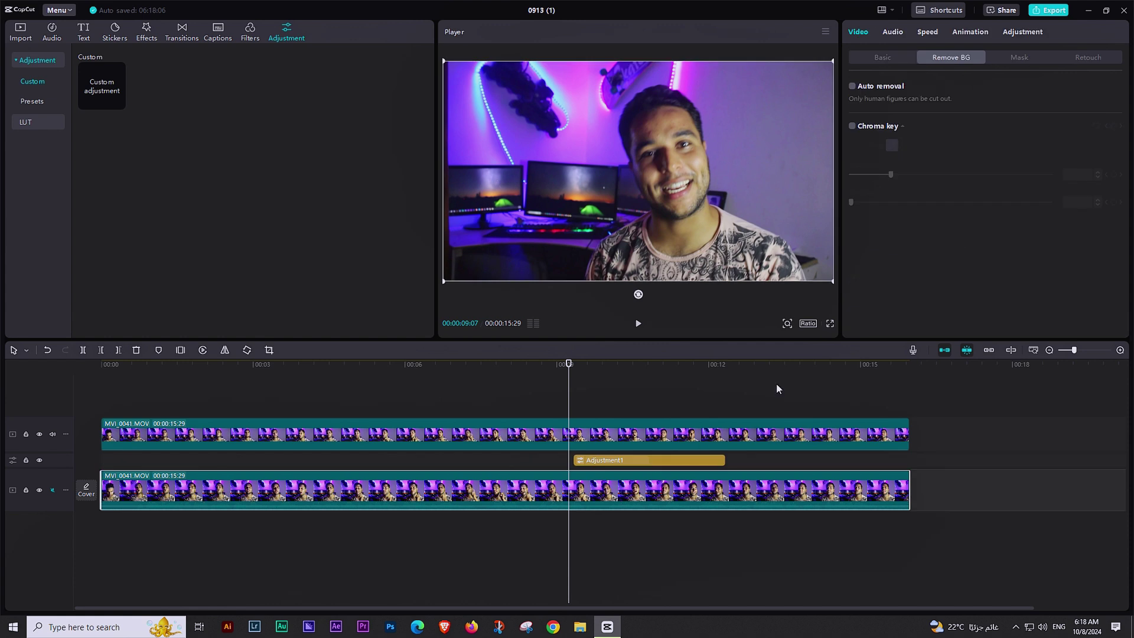
{"action": "left_click", "coordinate": [1011, 33]}
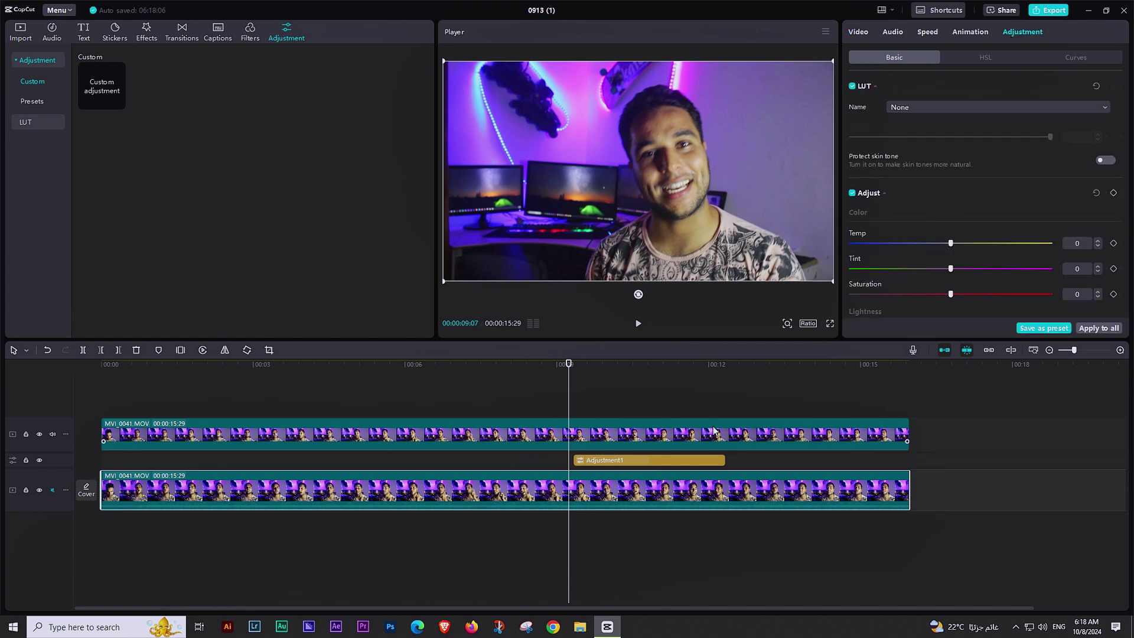
{"action": "left_click", "coordinate": [662, 460]}
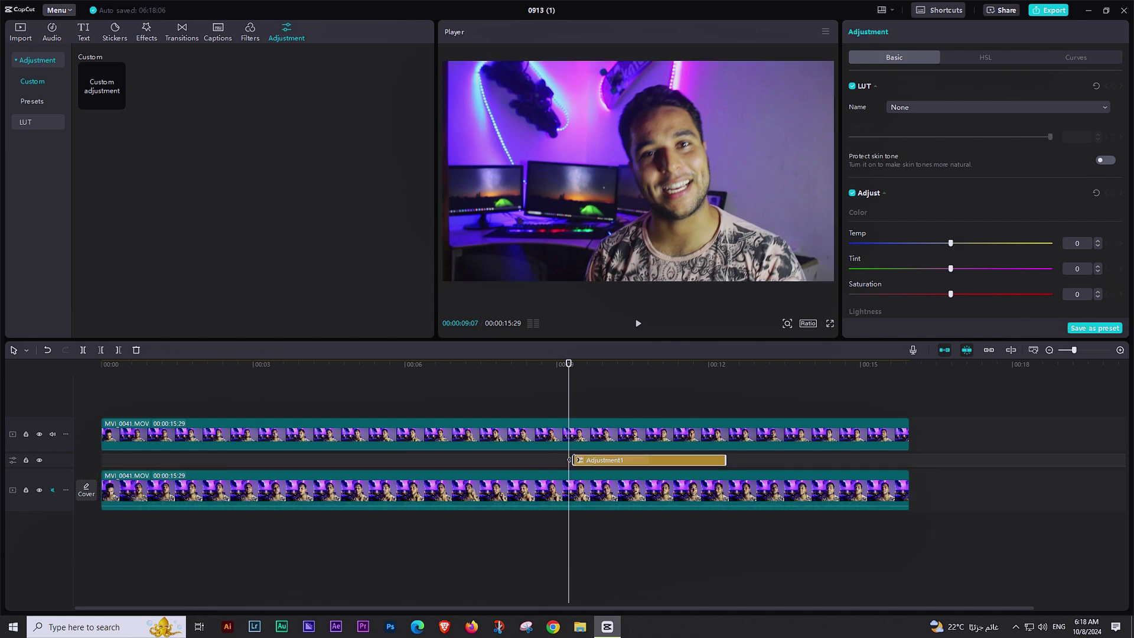
{"action": "left_click_drag", "start_coordinate": [570, 460], "coordinate": [102, 460]}
{"action": "left_click", "coordinate": [756, 462]}
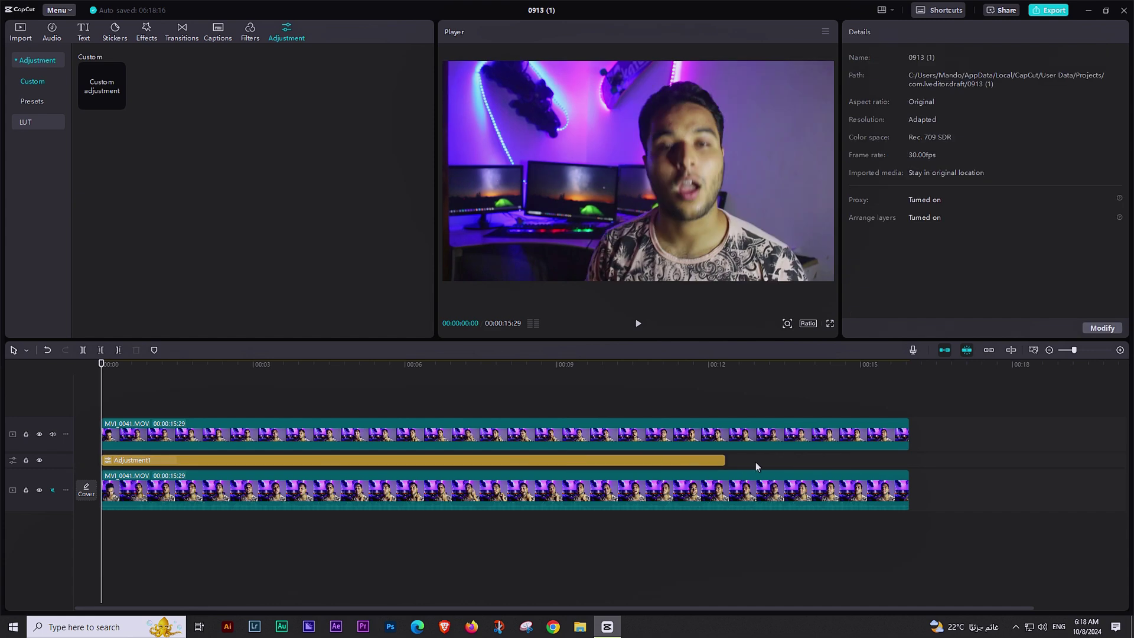
{"action": "left_click_drag", "start_coordinate": [723, 461], "coordinate": [908, 464]}
- With the playhead at 00:00:06:02, set the adjustment layer's temperature to -19, tint to -28 and saturation to 4
{"action": "left_click", "coordinate": [409, 402]}
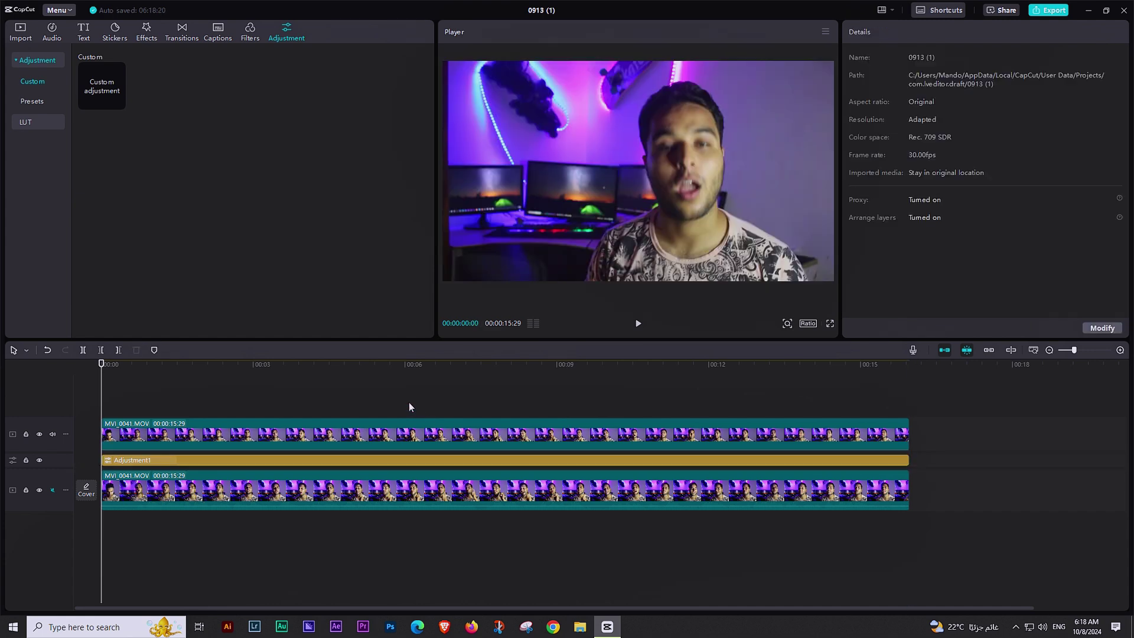
{"action": "left_click", "coordinate": [424, 462]}
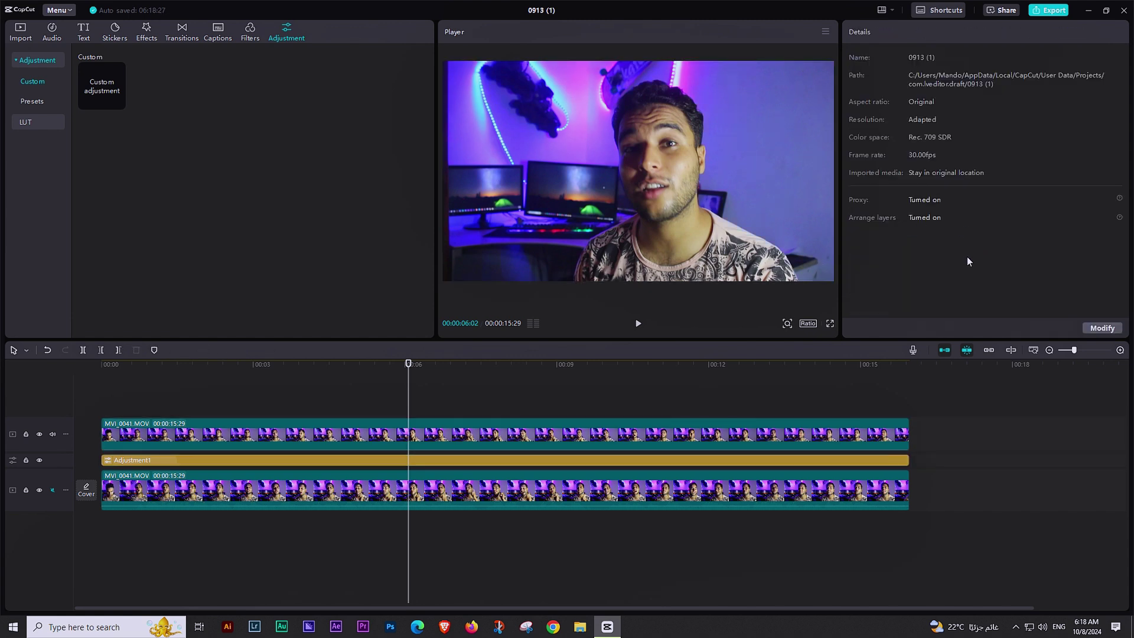
{"action": "left_click", "coordinate": [598, 461]}
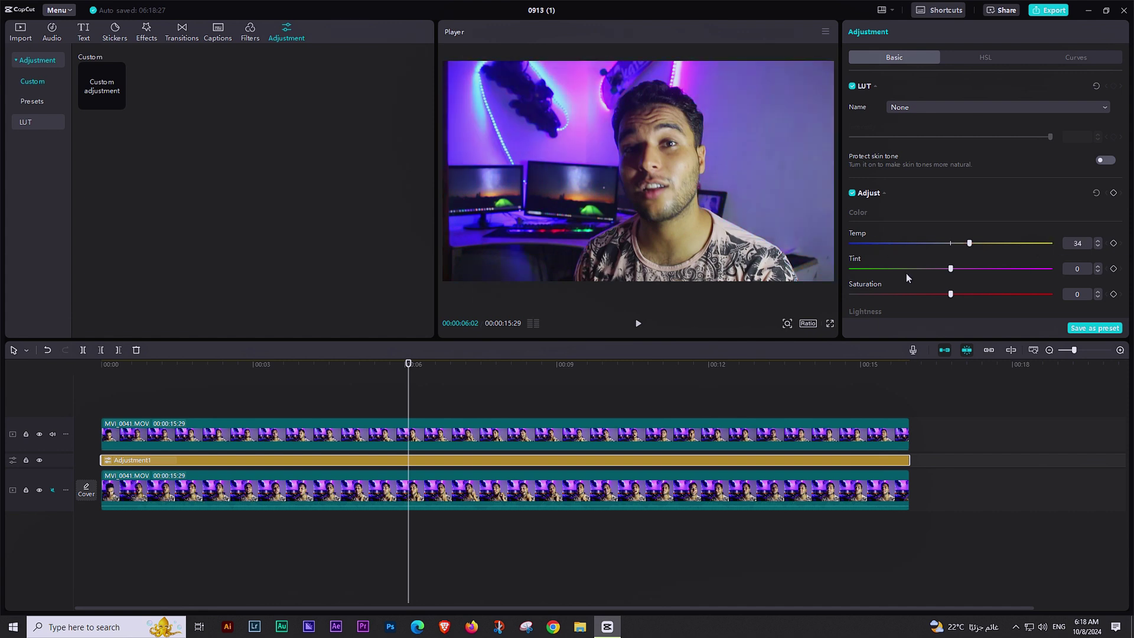
{"action": "left_click_drag", "start_coordinate": [912, 242], "coordinate": [993, 243]}
{"action": "left_click_drag", "start_coordinate": [961, 270], "coordinate": [962, 268]}
{"action": "mouse_move", "coordinate": [976, 294]}
{"action": "left_mouse_down"}
{"action": "mouse_move", "coordinate": [1036, 295]}
{"action": "mouse_move", "coordinate": [981, 300]}
{"action": "left_mouse_up"}
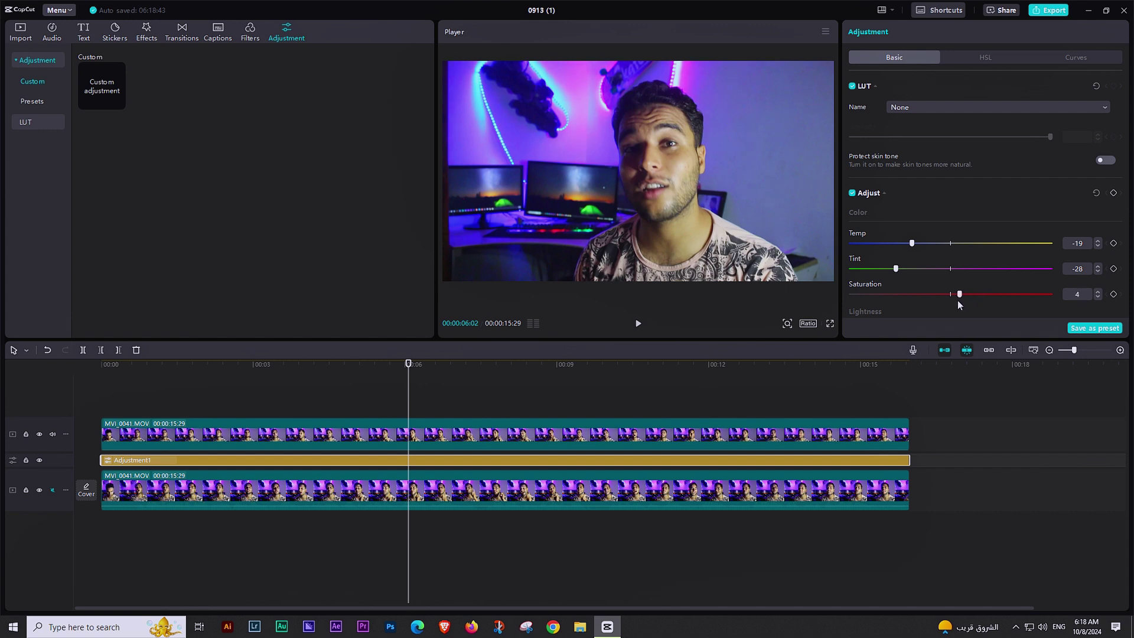
- Darken the adjustment layer by setting exposure to -14, contrast to -17 and highlight to -32
{"action": "scroll", "coordinate": [972, 262], "scroll_direction": "down", "scroll_amount": 2}
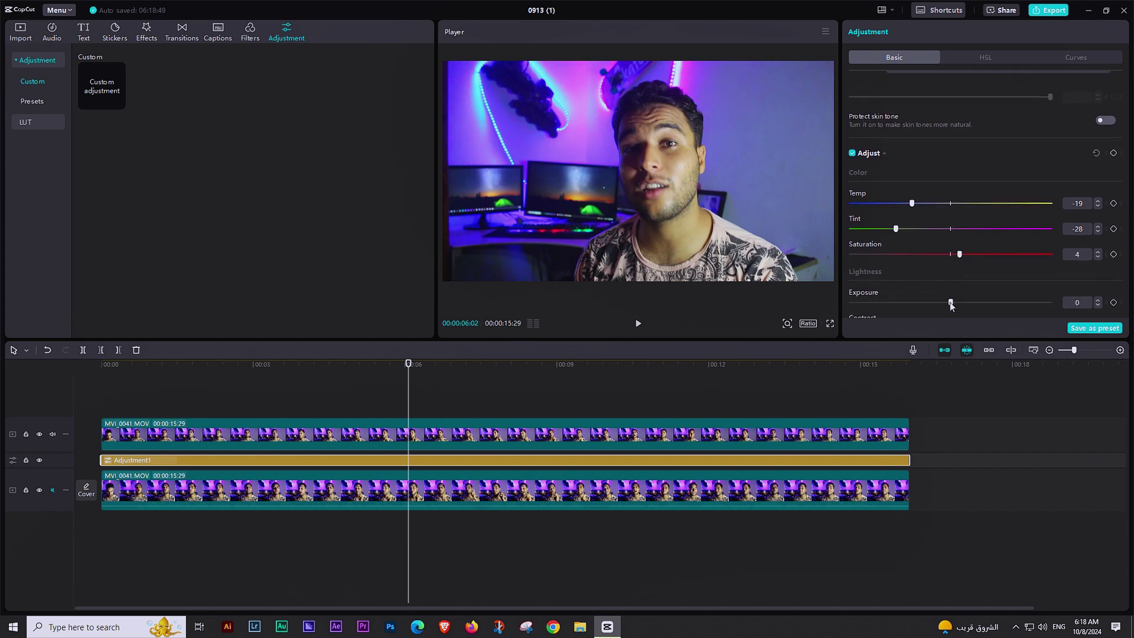
{"action": "left_click_drag", "start_coordinate": [949, 302], "coordinate": [914, 313]}
{"action": "scroll", "coordinate": [939, 274], "scroll_direction": "down", "scroll_amount": 1}
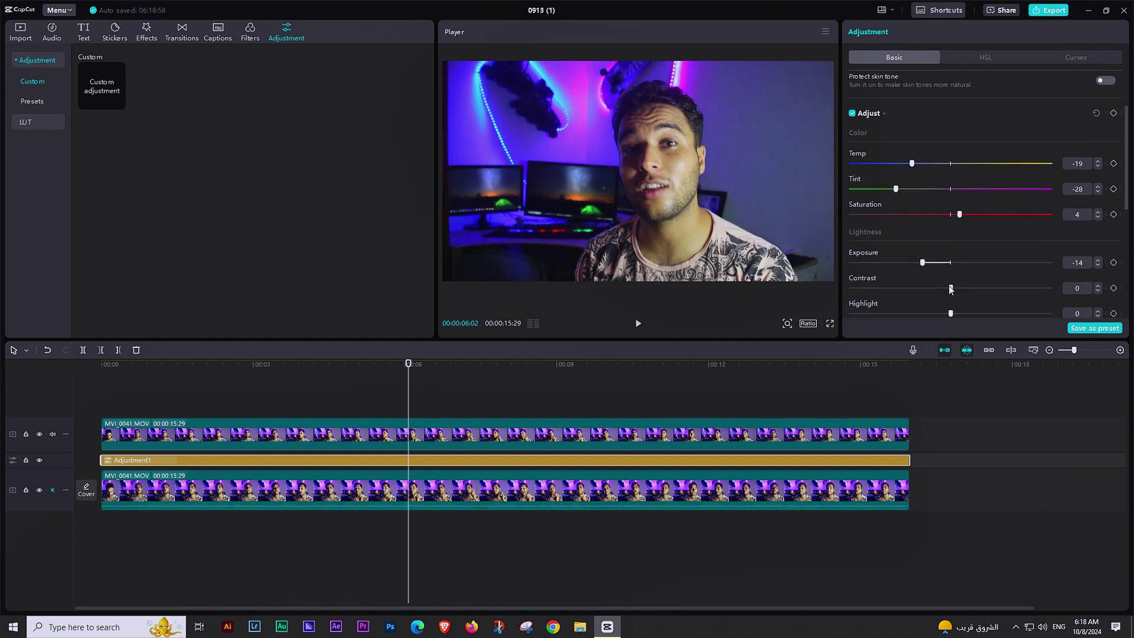
{"action": "left_click_drag", "start_coordinate": [950, 291], "coordinate": [917, 286]}
{"action": "scroll", "coordinate": [916, 296], "scroll_direction": "down", "scroll_amount": 1}
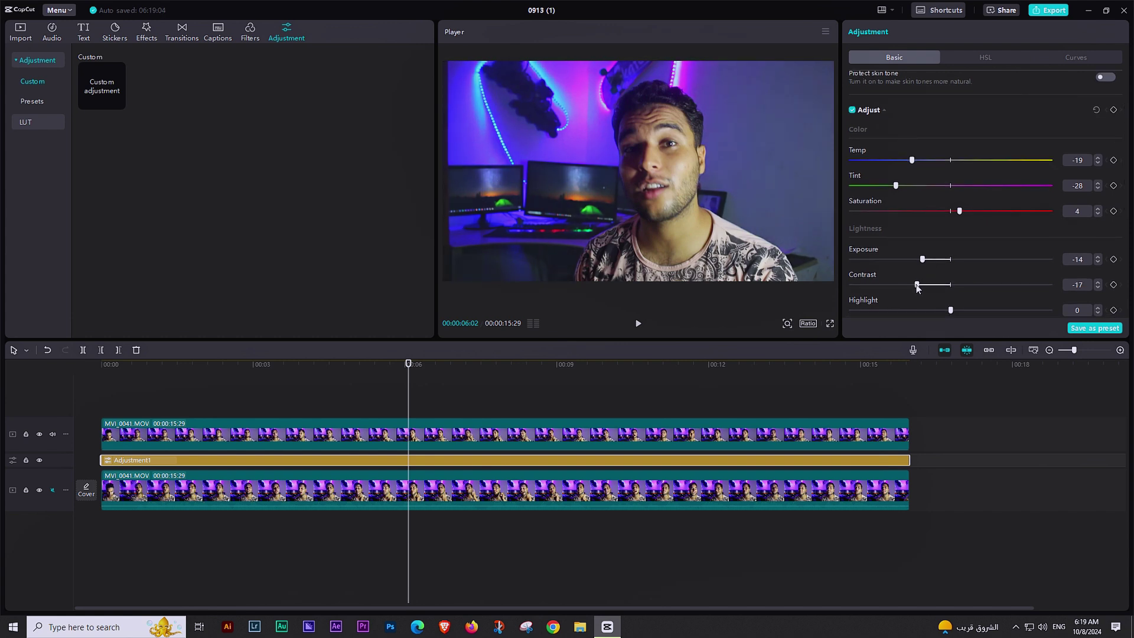
{"action": "scroll", "coordinate": [948, 259], "scroll_direction": "down", "scroll_amount": 1}
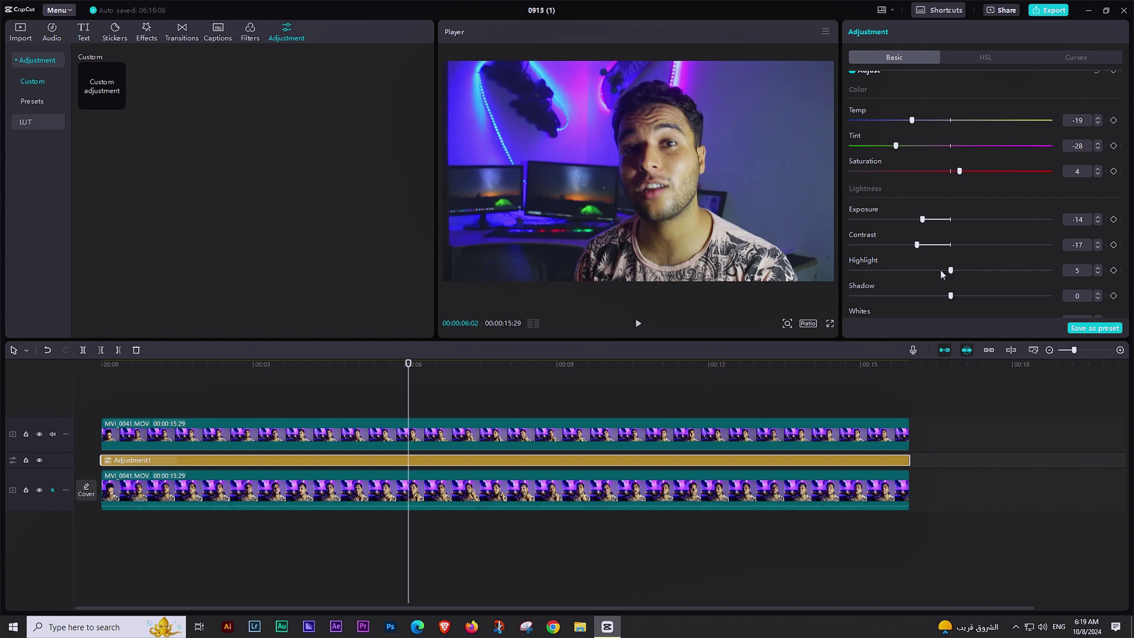
{"action": "left_click_drag", "start_coordinate": [945, 269], "coordinate": [901, 284]}
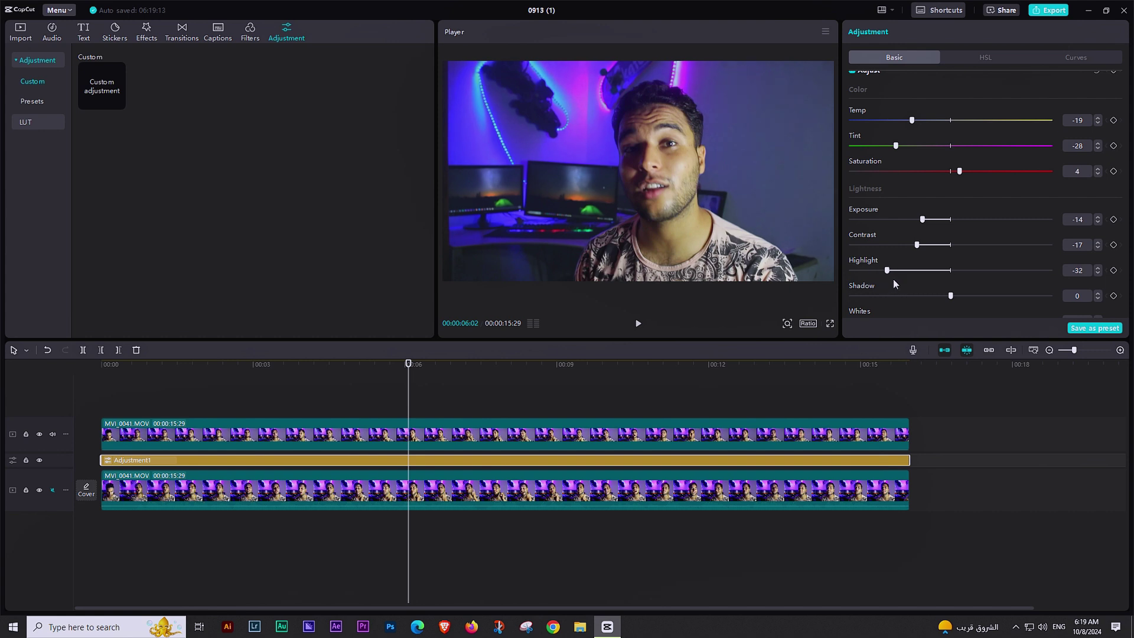
- Set the adjustment layer's shadow to -23, whites to -9 and brilliance to 8
{"action": "scroll", "coordinate": [987, 211], "scroll_direction": "down", "scroll_amount": 4}
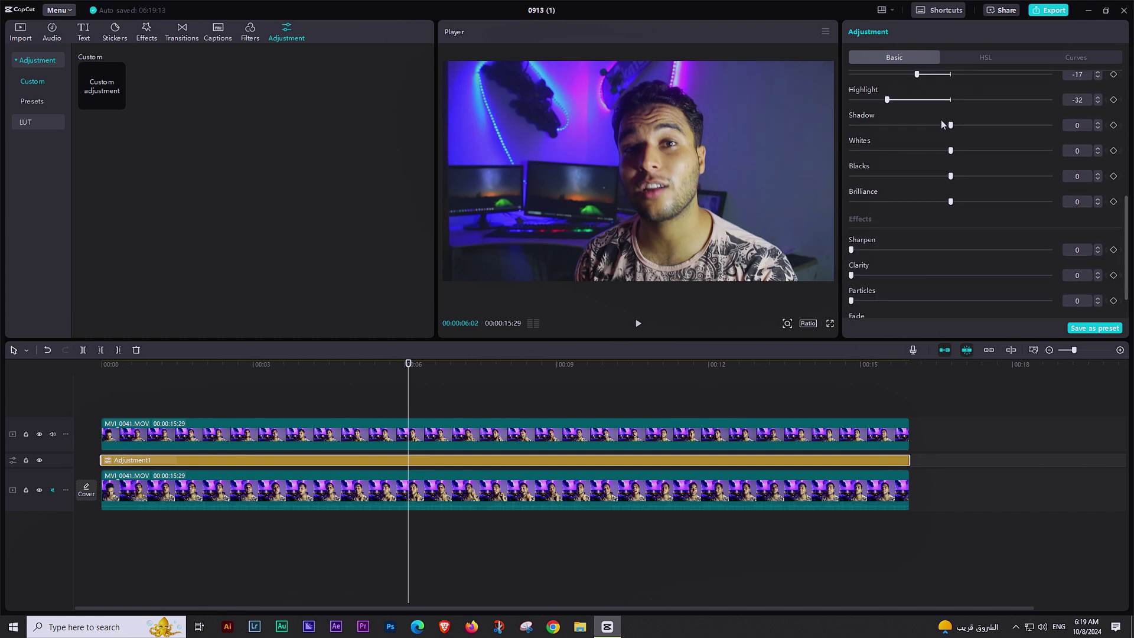
{"action": "left_click_drag", "start_coordinate": [950, 125], "coordinate": [910, 137]}
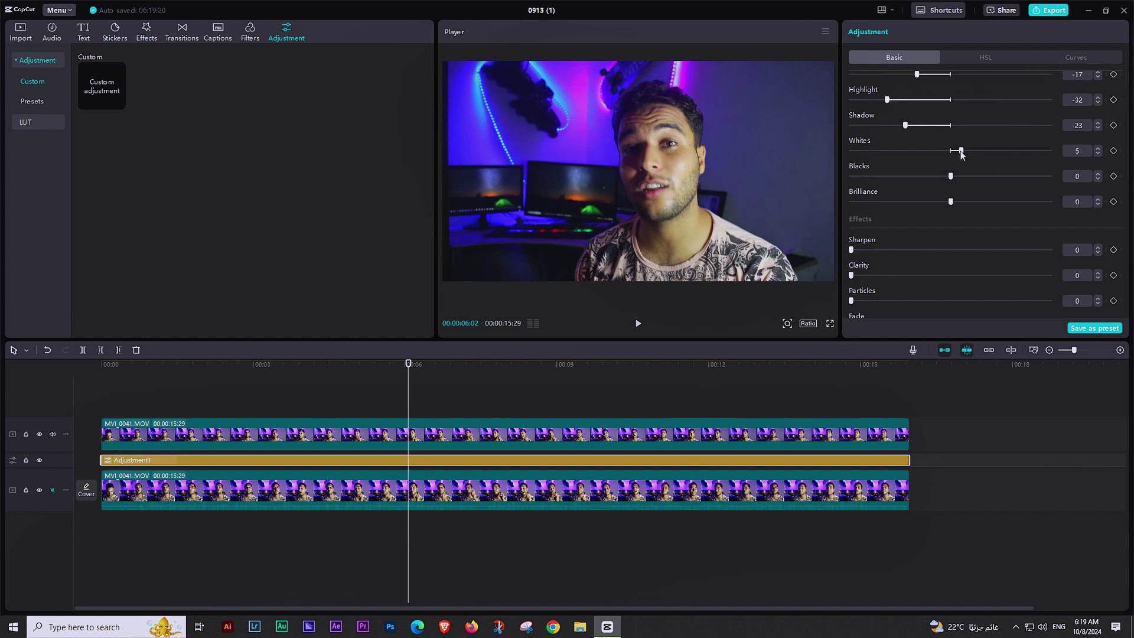
{"action": "left_click_drag", "start_coordinate": [960, 150], "coordinate": [936, 160]}
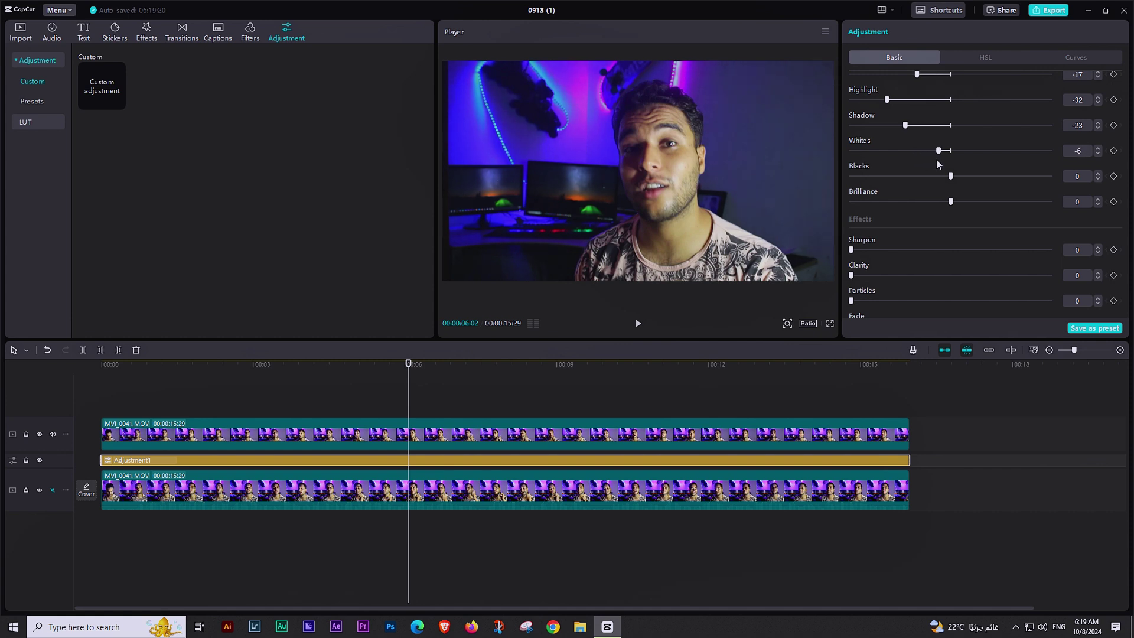
{"action": "scroll", "coordinate": [973, 132], "scroll_direction": "down", "scroll_amount": 2}
{"action": "scroll", "coordinate": [959, 143], "scroll_direction": "up", "scroll_amount": 2}
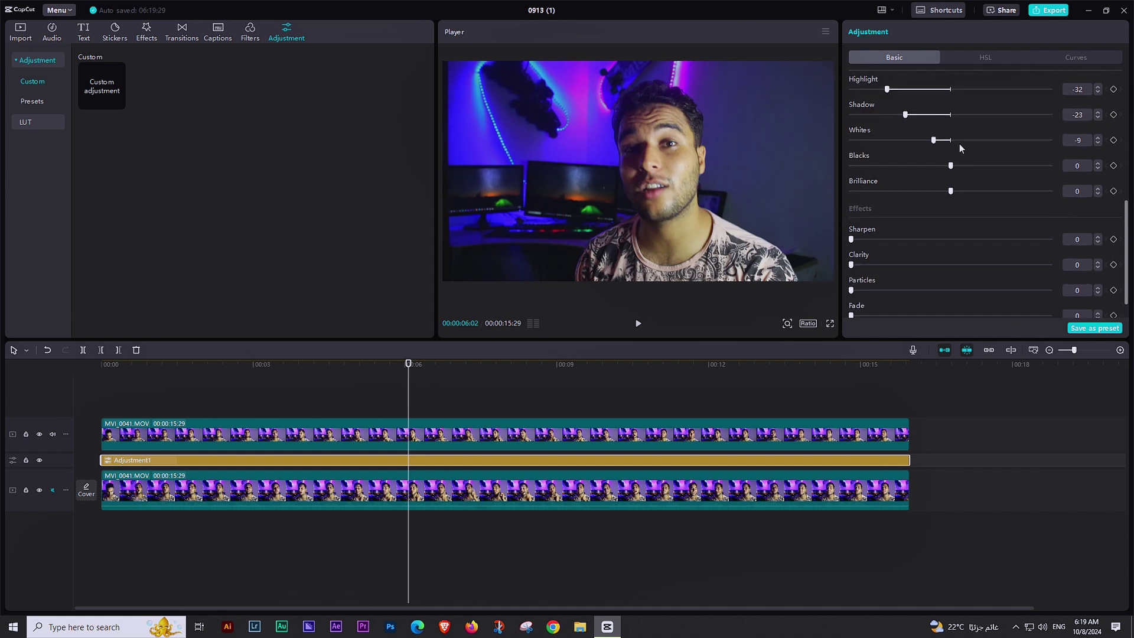
{"action": "left_click_drag", "start_coordinate": [953, 180], "coordinate": [930, 211]}
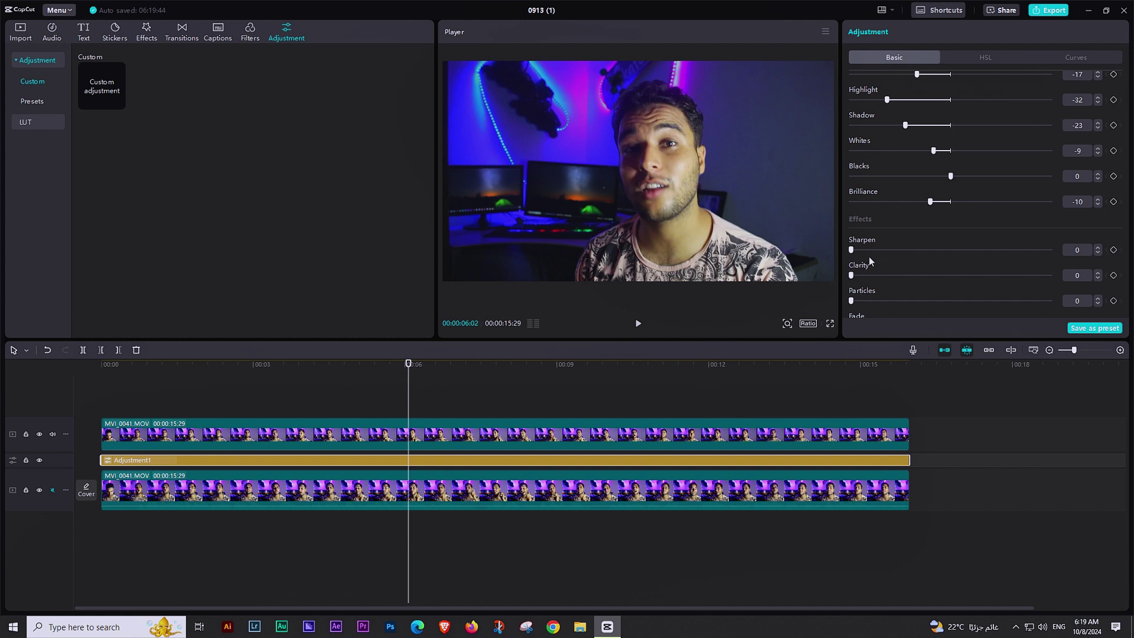
{"action": "left_click_drag", "start_coordinate": [931, 202], "coordinate": [966, 204]}
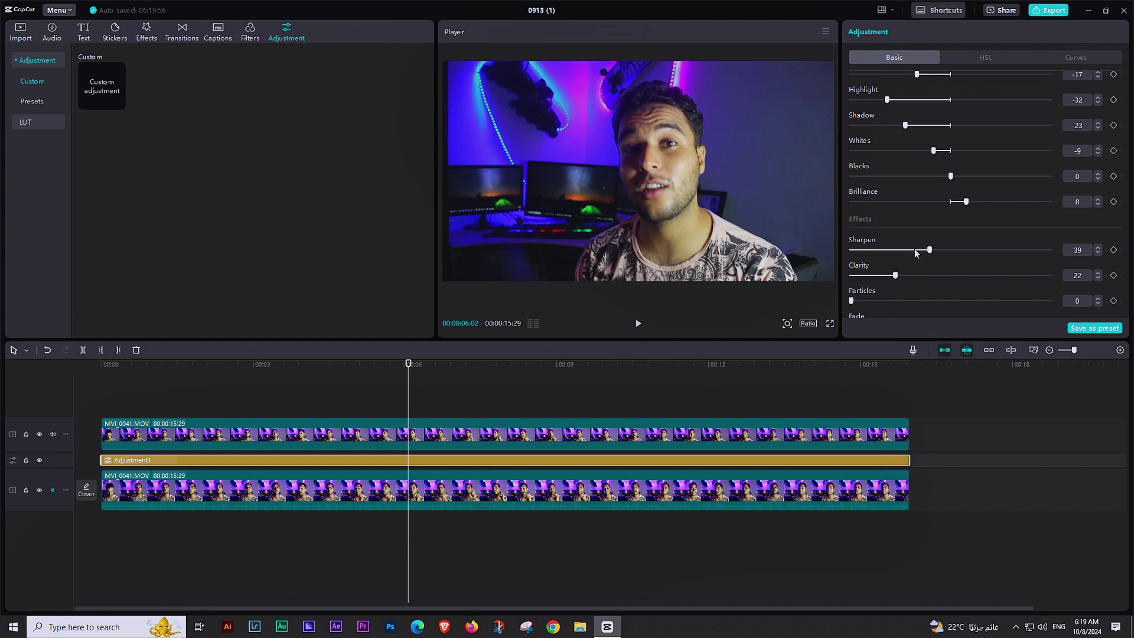
- Set the adjustment layer's sharpen to 32 and clarity to 22
{"action": "left_click_drag", "start_coordinate": [1002, 254], "coordinate": [1129, 285]}
{"action": "scroll", "coordinate": [1019, 256], "scroll_direction": "up", "scroll_amount": 1}
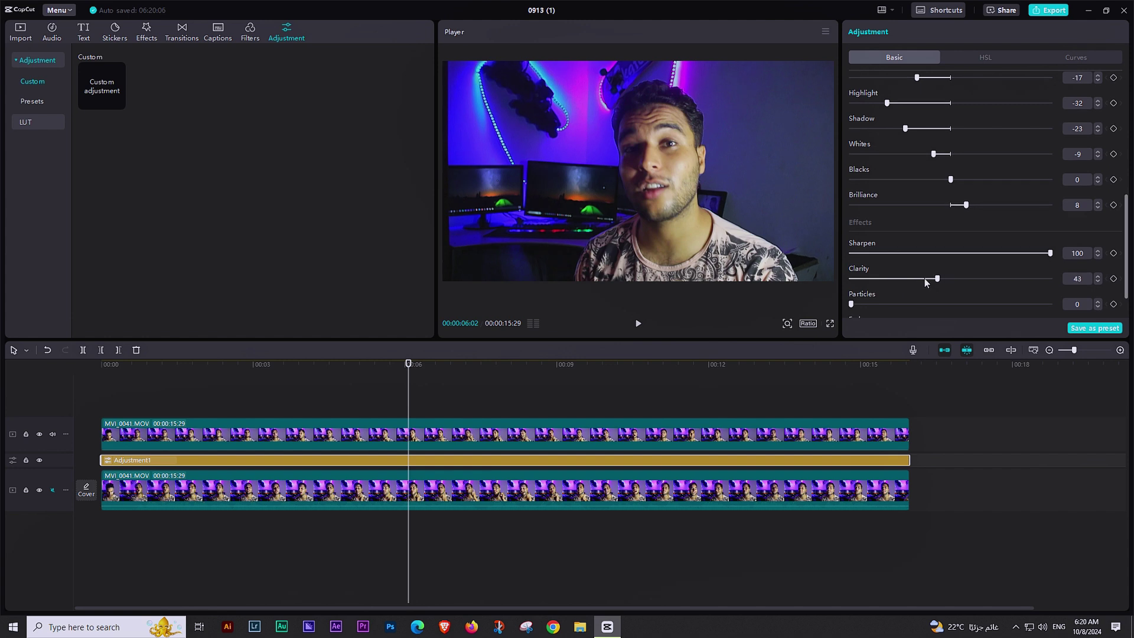
{"action": "mouse_move", "coordinate": [924, 278]}
{"action": "left_mouse_down"}
{"action": "mouse_move", "coordinate": [1060, 284]}
{"action": "mouse_move", "coordinate": [927, 277]}
{"action": "left_mouse_up"}
{"action": "scroll", "coordinate": [896, 279], "scroll_direction": "down", "scroll_amount": 1}
{"action": "left_click", "coordinate": [944, 252]}
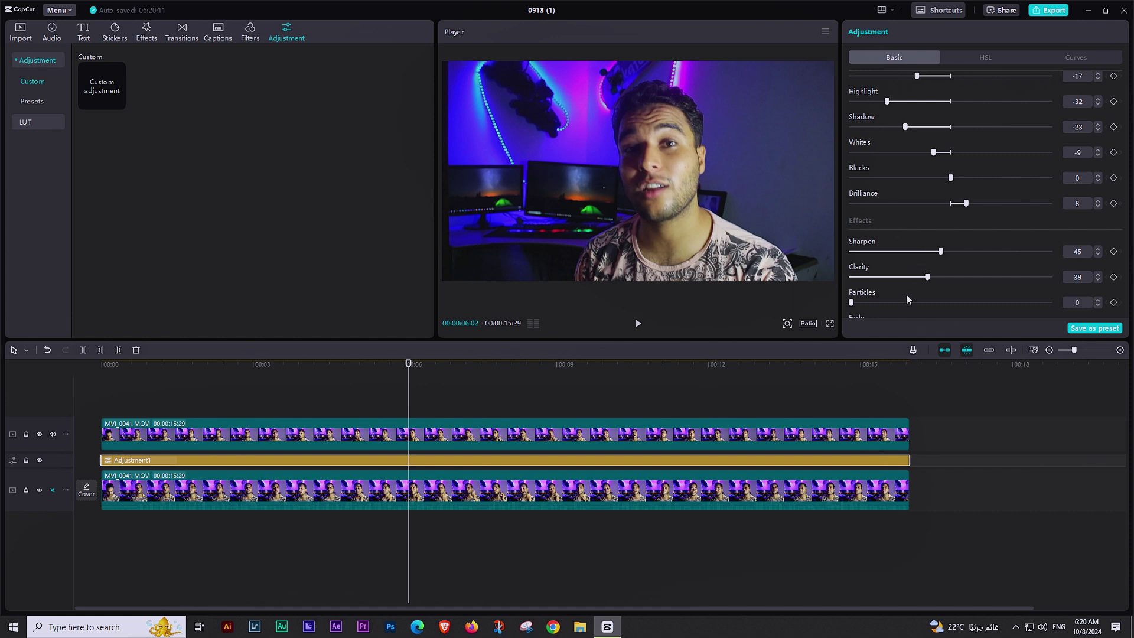
{"action": "left_click", "coordinate": [914, 256]}
{"action": "left_click", "coordinate": [893, 277]}
{"action": "scroll", "coordinate": [975, 81], "scroll_direction": "down", "scroll_amount": 2}
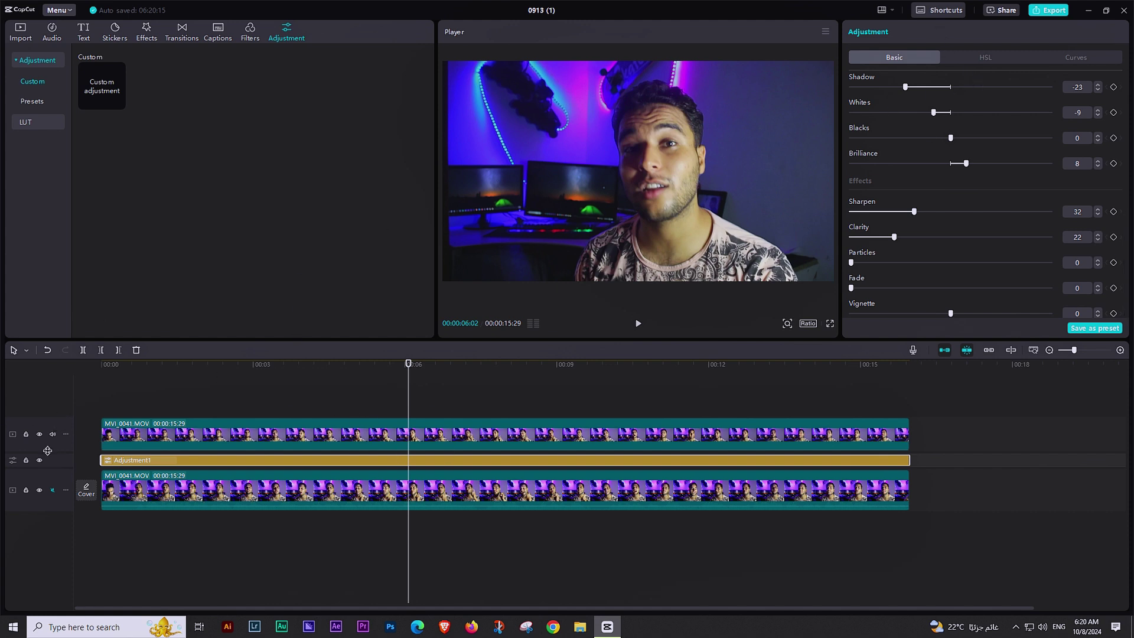
- Hide and show the adjustment layer's track repeatedly to compare the background before and after grading
{"action": "left_click", "coordinate": [40, 461]}
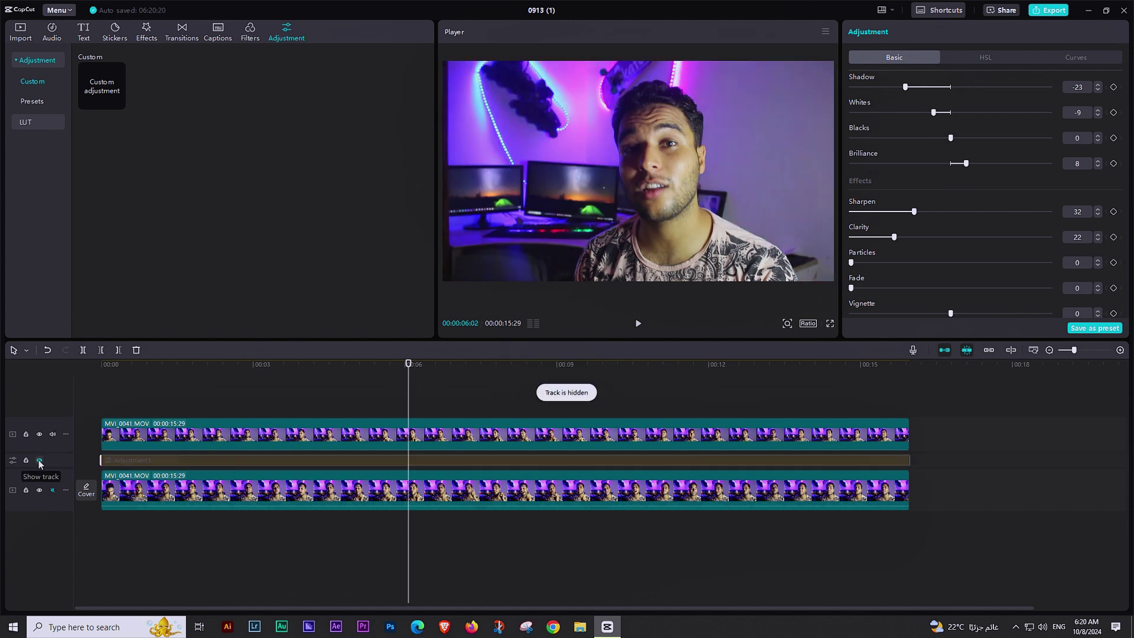
{"action": "left_click", "coordinate": [40, 461]}
{"action": "left_click", "coordinate": [40, 460]}
{"action": "left_click", "coordinate": [39, 460]}
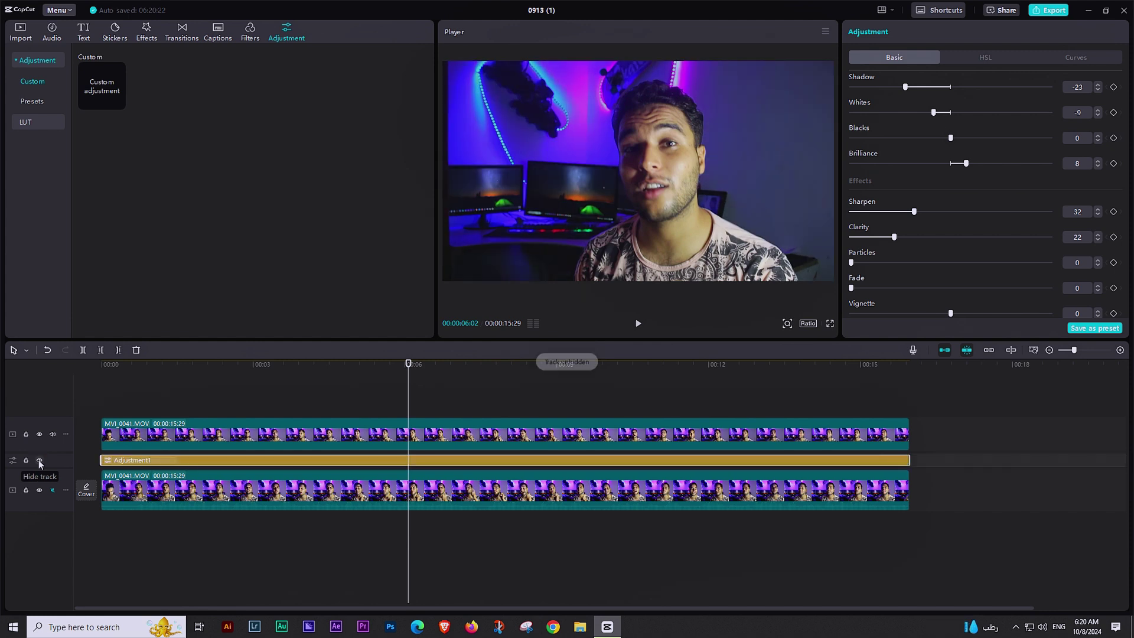
{"action": "left_click", "coordinate": [40, 461]}
{"action": "left_click", "coordinate": [39, 461]}
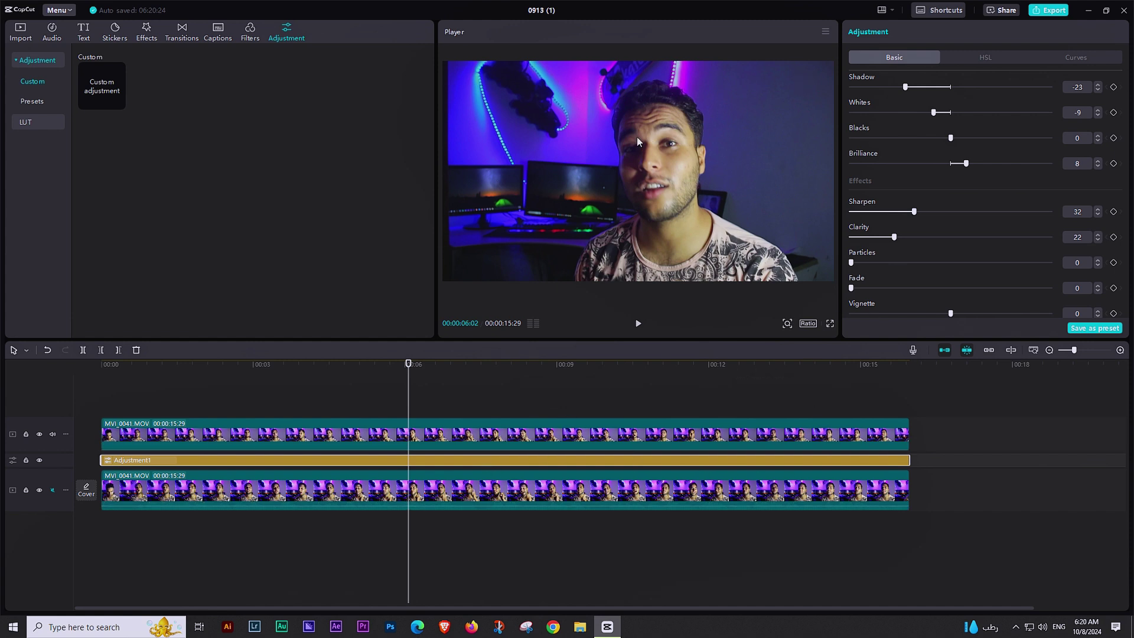
{"action": "left_click", "coordinate": [578, 433]}
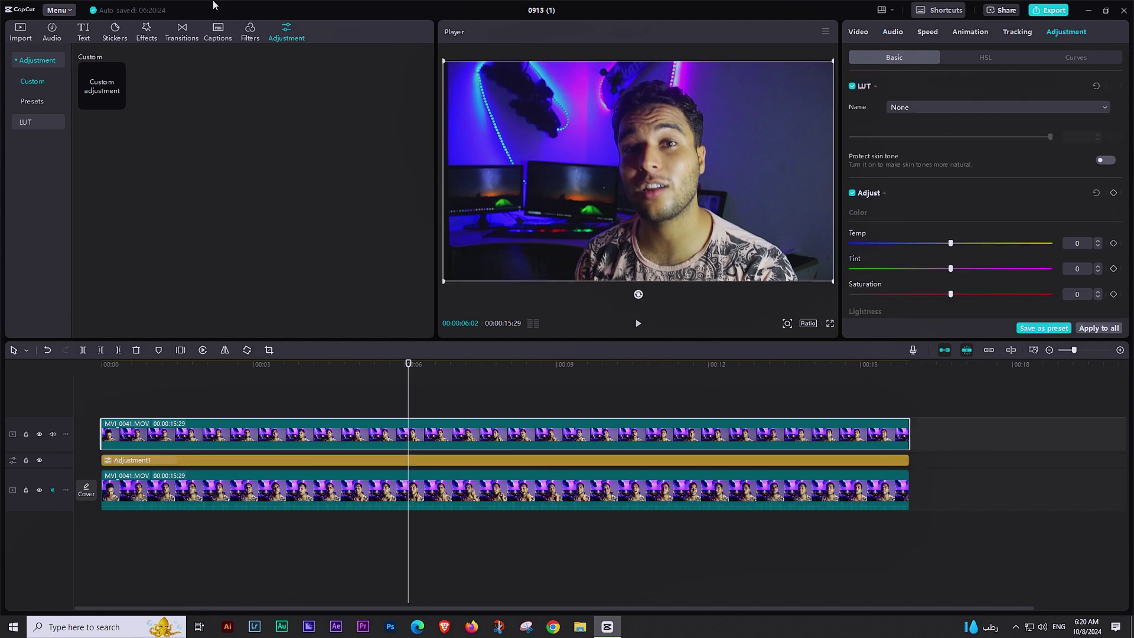
{"action": "left_click", "coordinate": [118, 104]}
{"action": "left_click", "coordinate": [641, 450]}
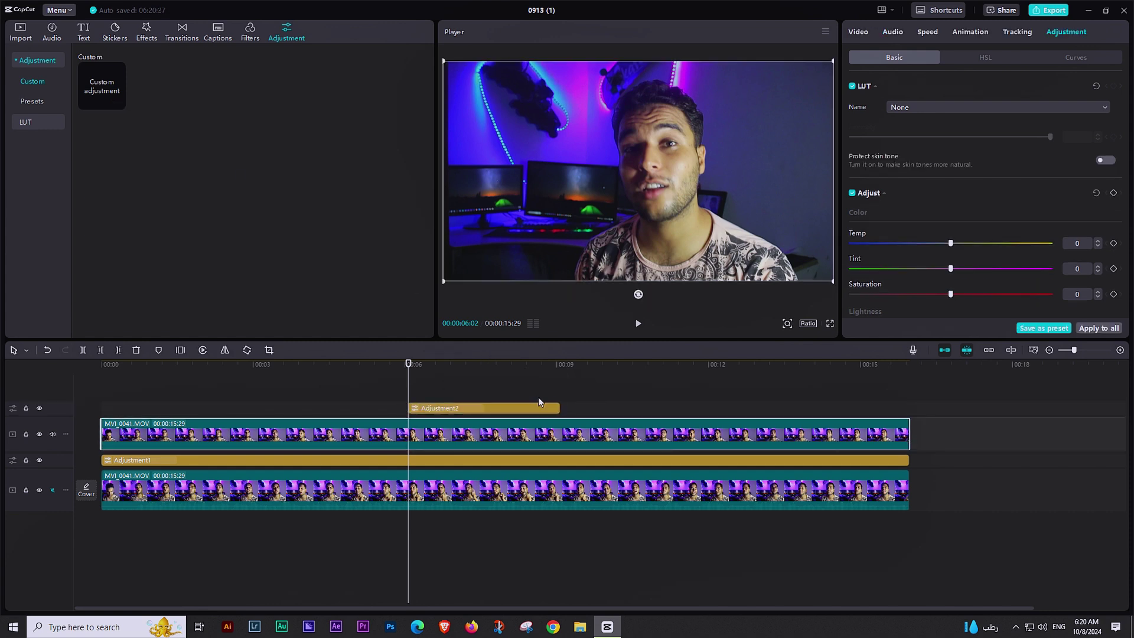
{"action": "left_click_drag", "start_coordinate": [561, 407], "coordinate": [797, 406]}
{"action": "left_click", "coordinate": [884, 395]}
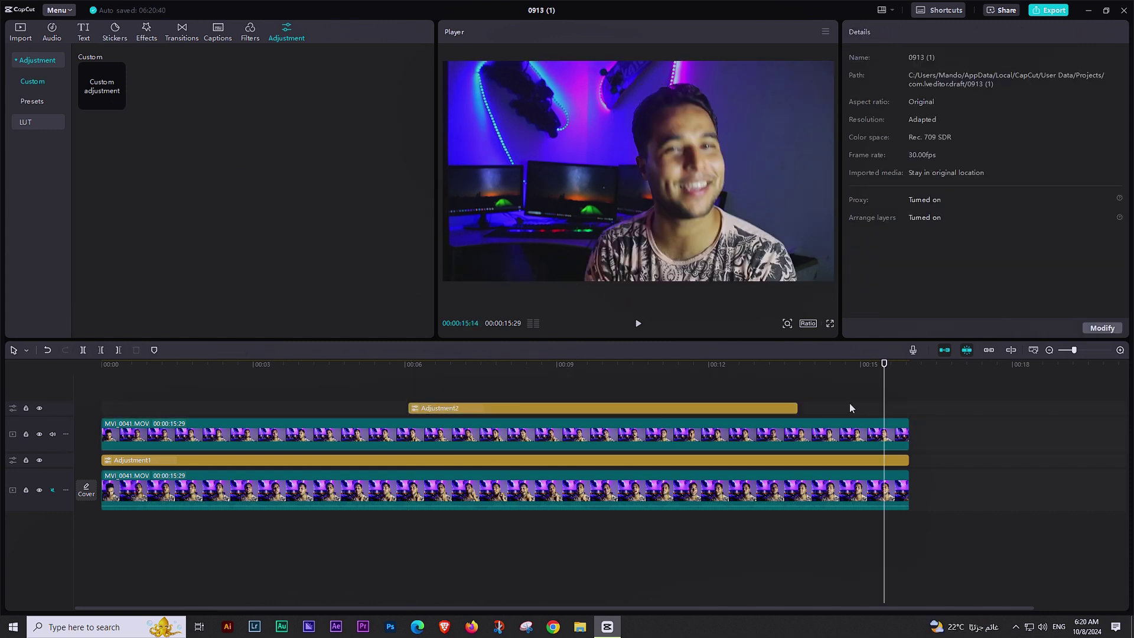
{"action": "left_click", "coordinate": [838, 432]}
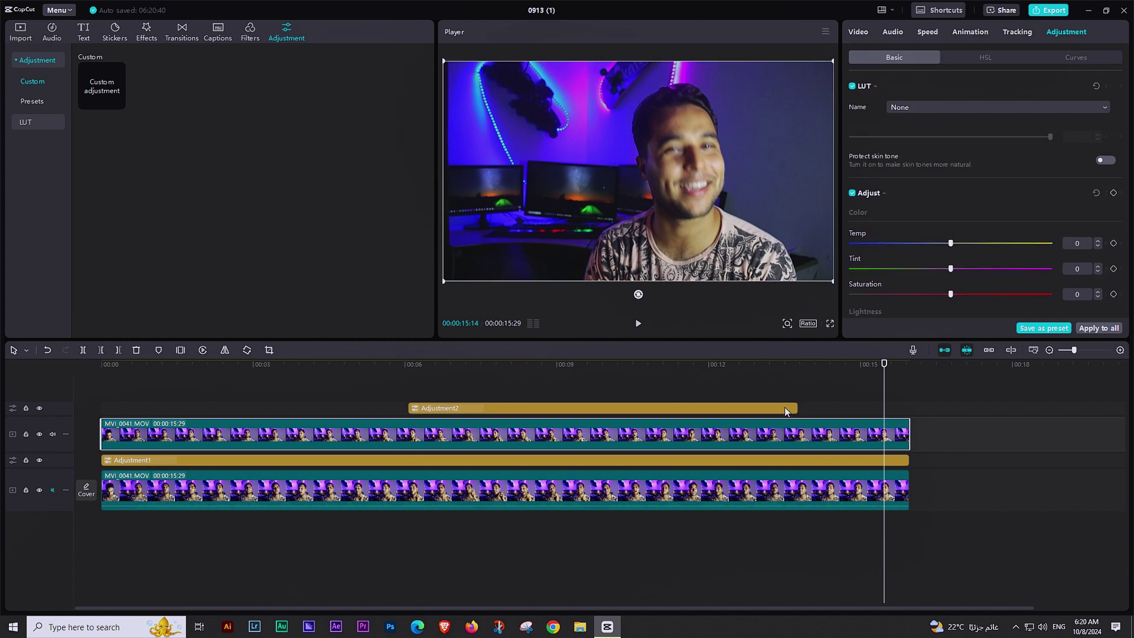
{"action": "left_click", "coordinate": [788, 409]}
{"action": "key", "text": "Delete"}
- Grade the upper background-removed clip with temperature -15, tint 5 and saturation 4
{"action": "left_click", "coordinate": [832, 433]}
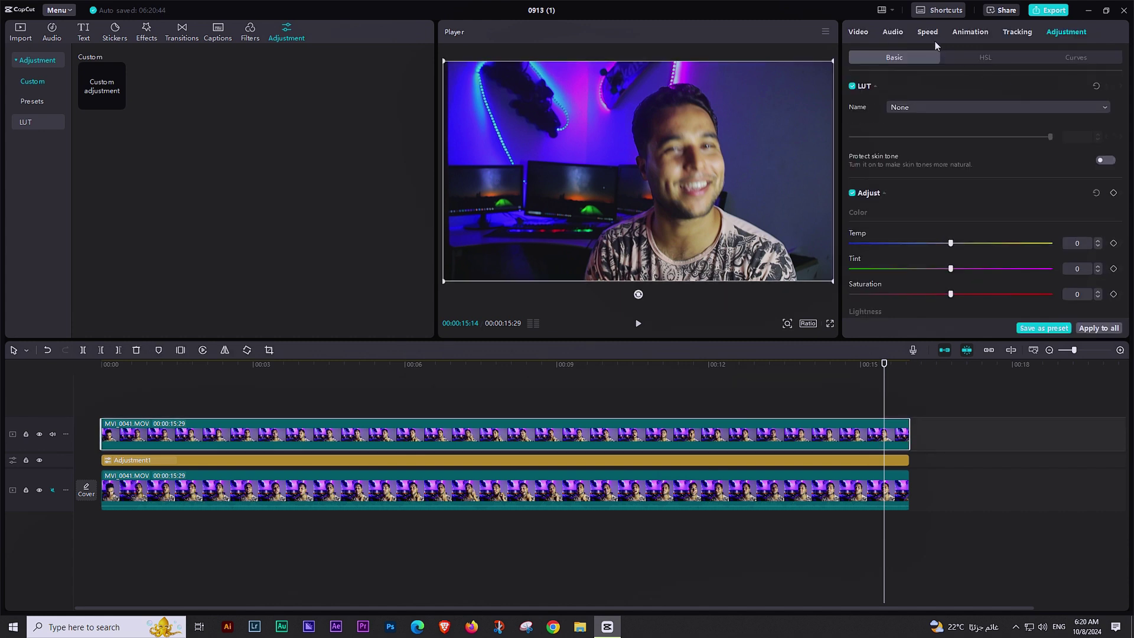
{"action": "left_click", "coordinate": [520, 391]}
{"action": "left_click", "coordinate": [760, 431]}
{"action": "key", "text": "space"}
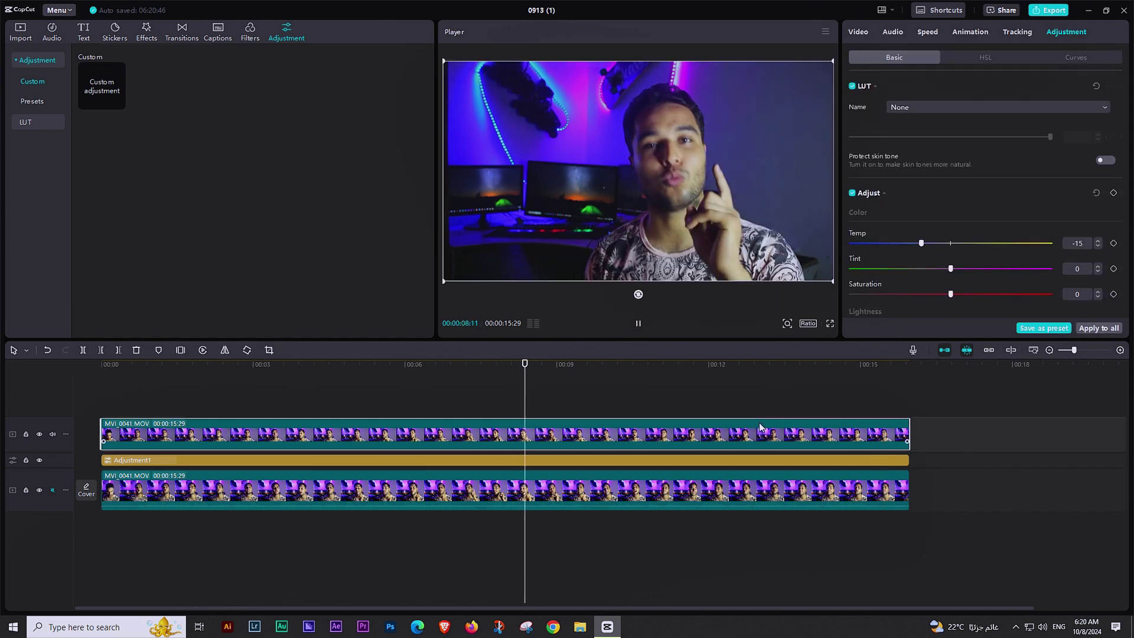
{"action": "key", "text": "space"}
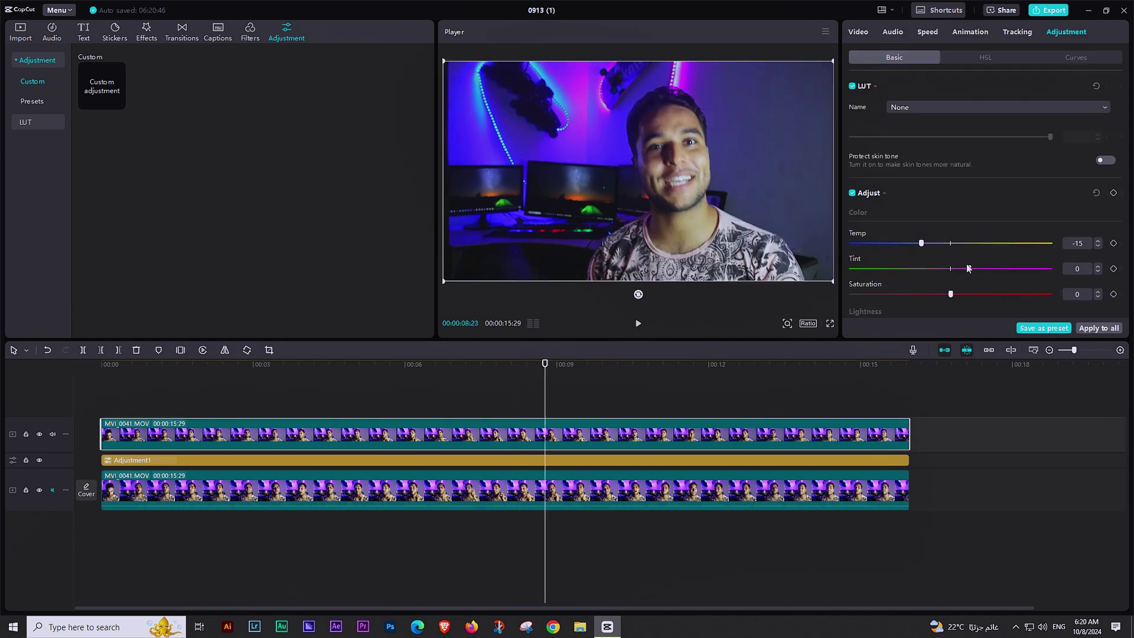
{"action": "mouse_move", "coordinate": [968, 269]}
{"action": "left_mouse_down"}
{"action": "mouse_move", "coordinate": [918, 269]}
{"action": "mouse_move", "coordinate": [973, 275]}
{"action": "left_mouse_up"}
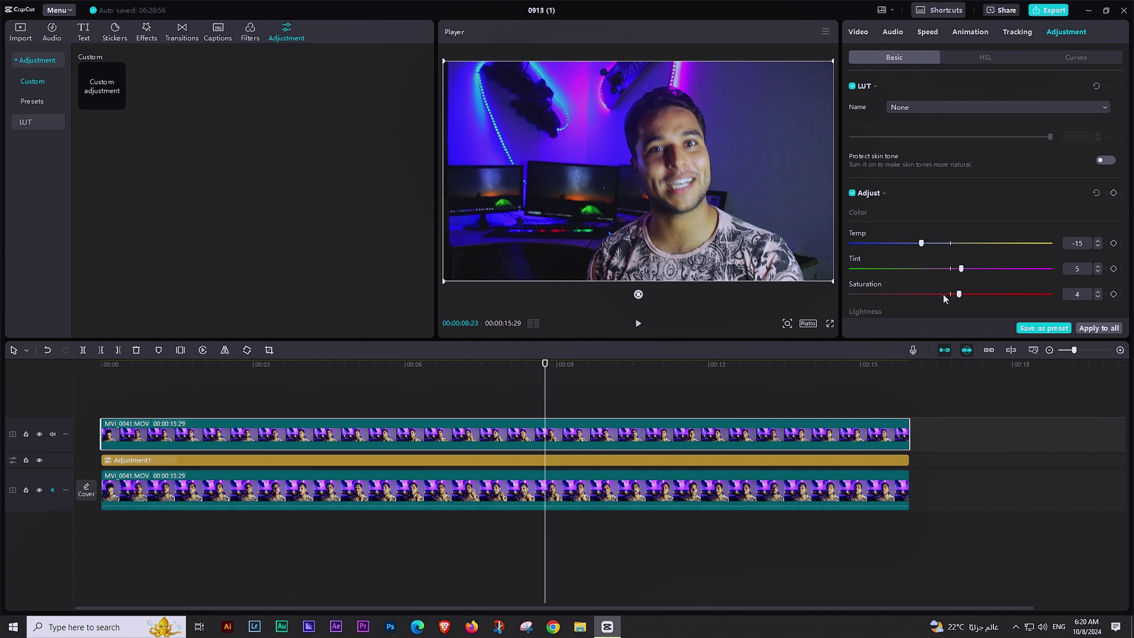
- Enable Retouch on the upper clip with smooth 56, whitening 37 and white teeth 25
{"action": "left_click", "coordinate": [858, 32]}
{"action": "left_click", "coordinate": [1085, 57]}
{"action": "left_click", "coordinate": [852, 86]}
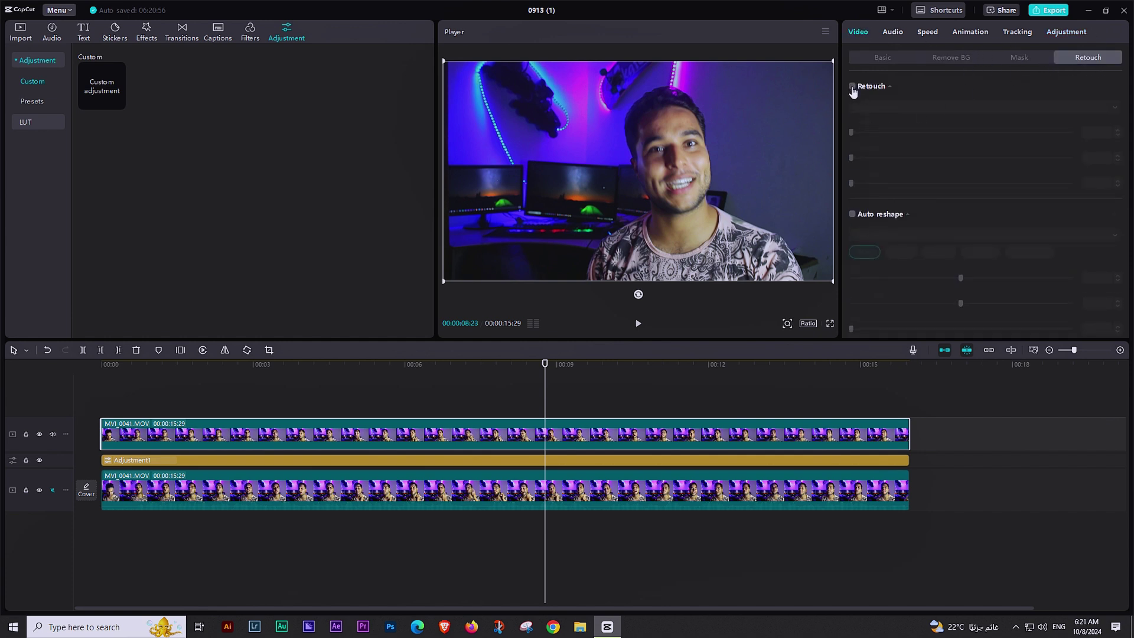
{"action": "left_click_drag", "start_coordinate": [851, 132], "coordinate": [974, 132]}
{"action": "left_click_drag", "start_coordinate": [851, 158], "coordinate": [933, 160]}
{"action": "left_click_drag", "start_coordinate": [851, 184], "coordinate": [902, 183]}
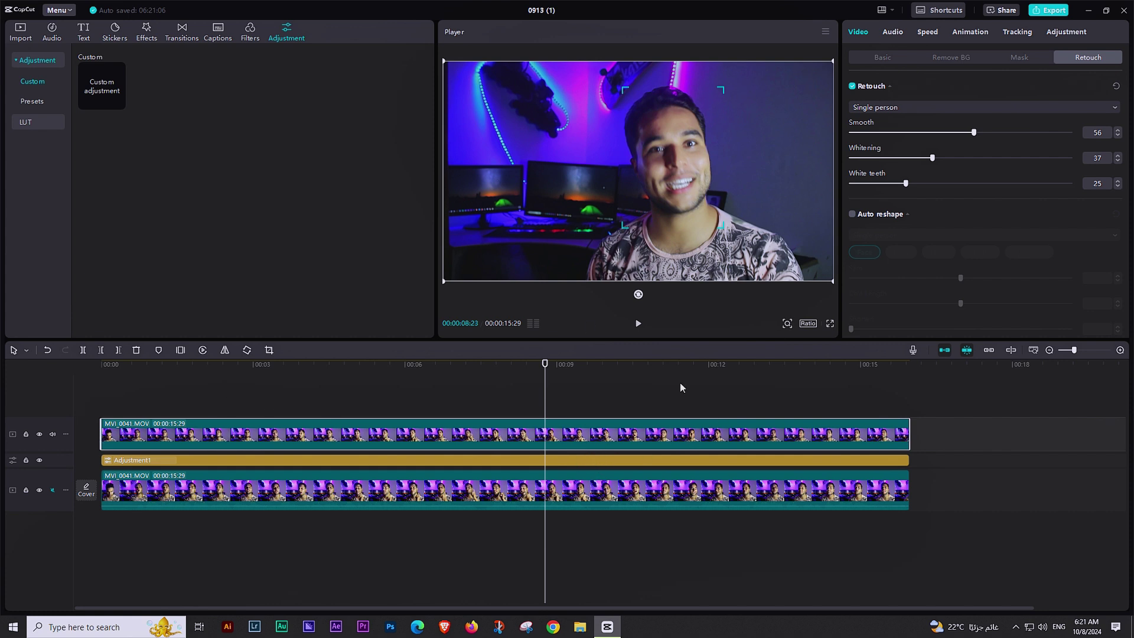
- Try an exposure of -9 and a higher contrast on the upper clip, and return both to 0
{"action": "left_click", "coordinate": [882, 58]}
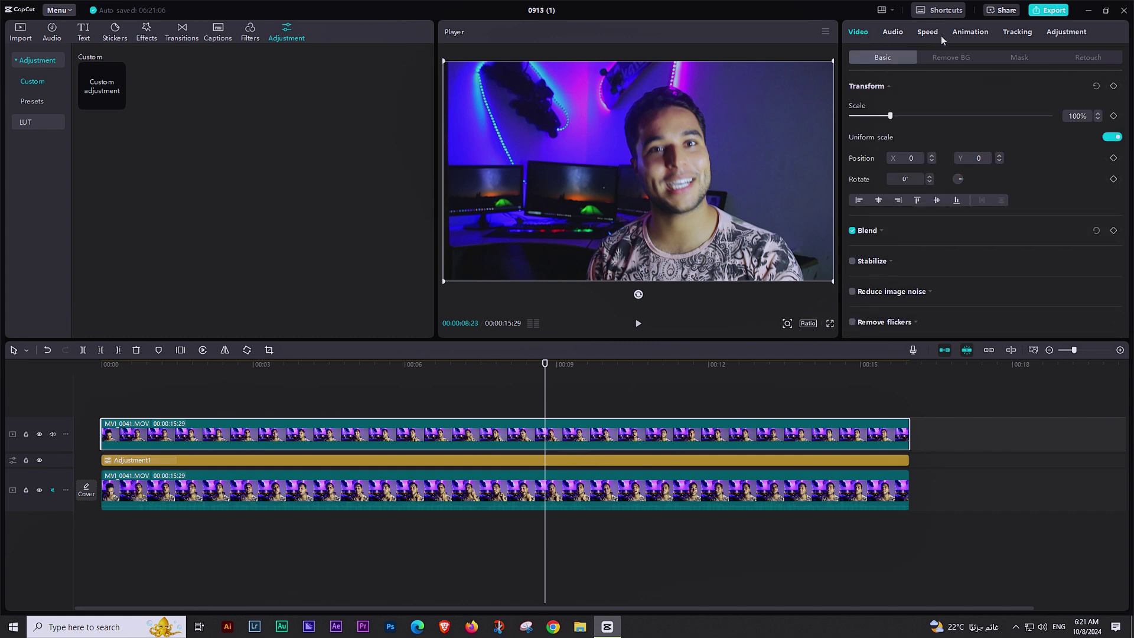
{"action": "left_click", "coordinate": [1069, 33]}
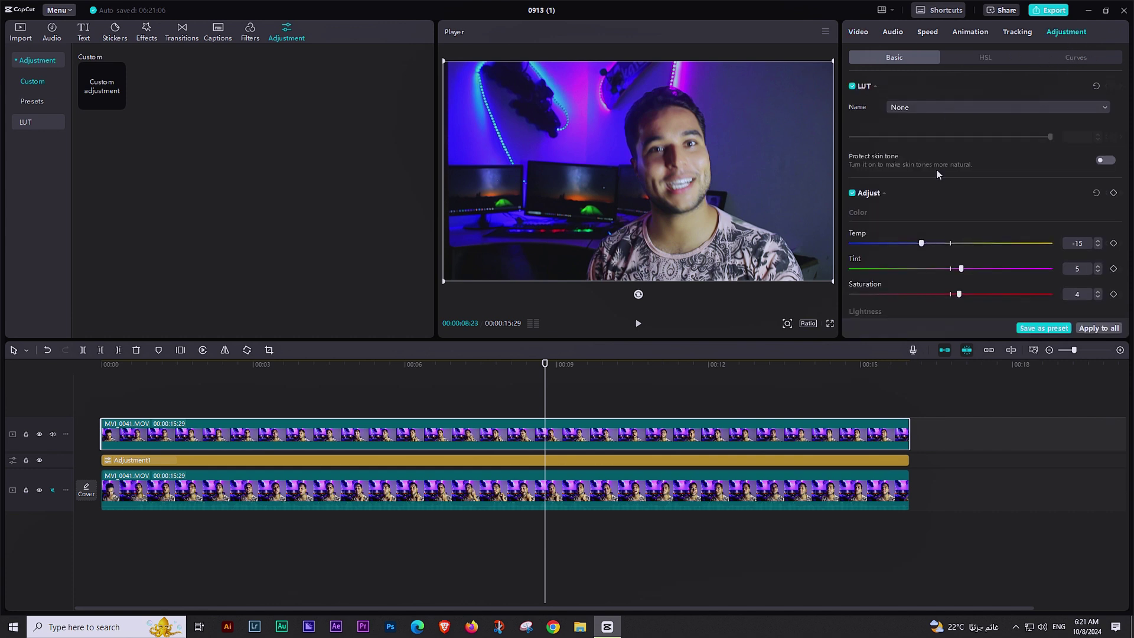
{"action": "scroll", "coordinate": [937, 170], "scroll_direction": "down", "scroll_amount": 8}
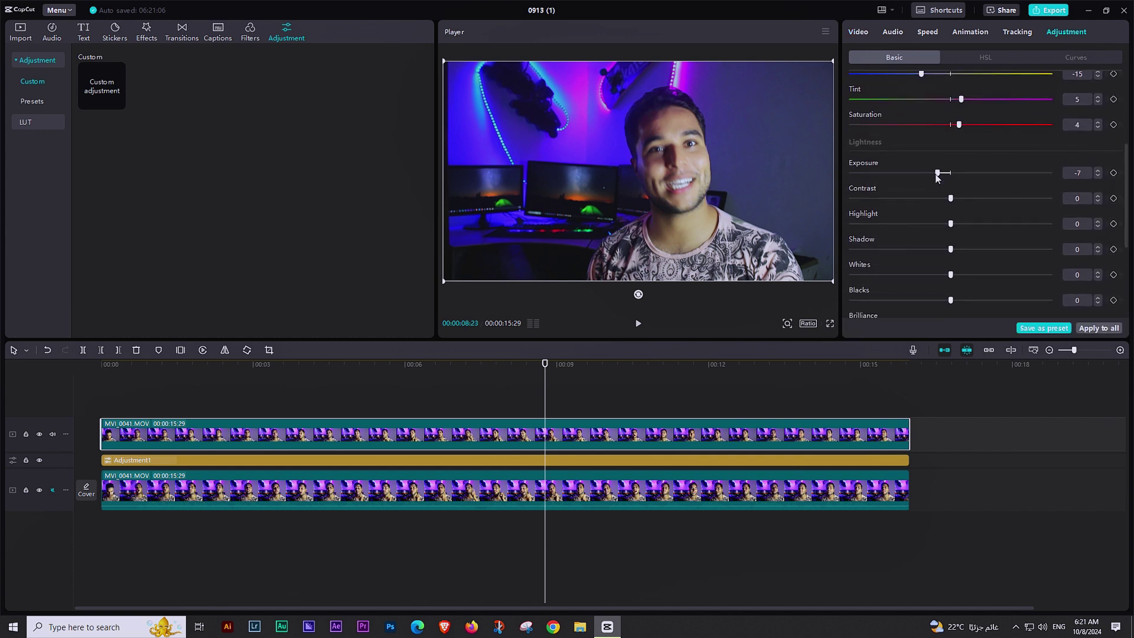
{"action": "mouse_move", "coordinate": [938, 174]}
{"action": "left_mouse_down"}
{"action": "mouse_move", "coordinate": [962, 173]}
{"action": "mouse_move", "coordinate": [933, 174]}
{"action": "left_mouse_up"}
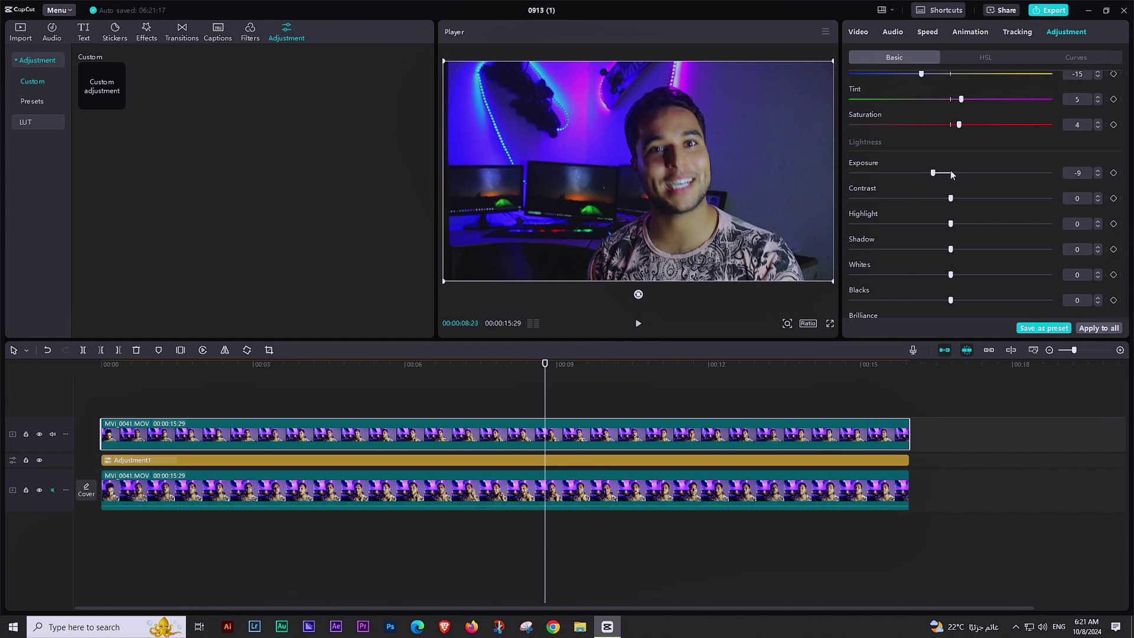
{"action": "left_click", "coordinate": [950, 174]}
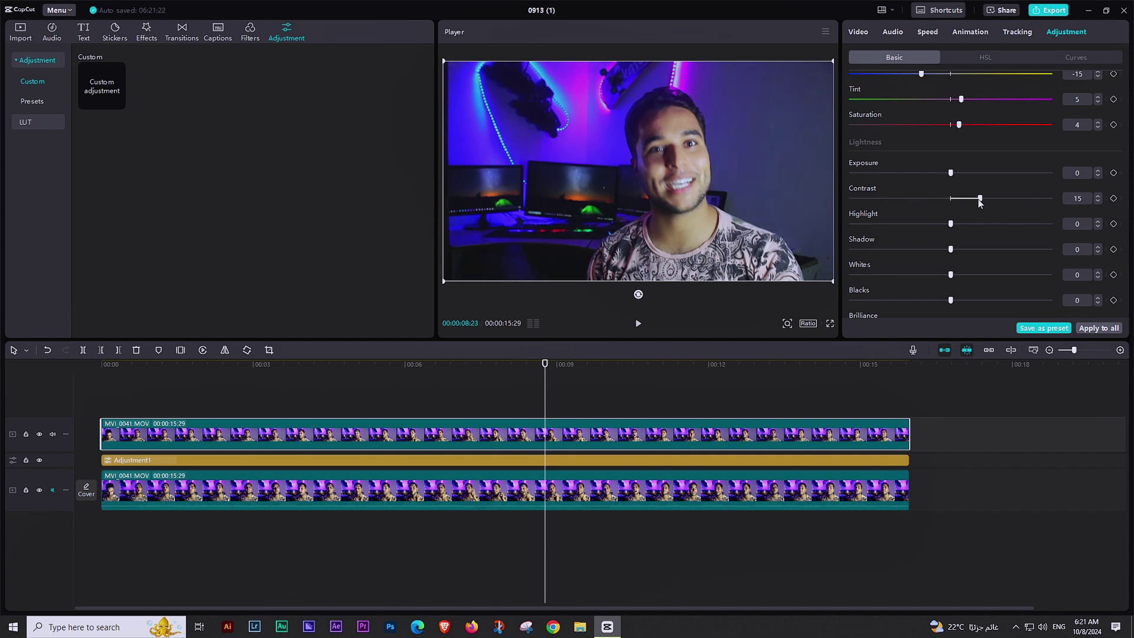
{"action": "mouse_move", "coordinate": [979, 202]}
{"action": "left_mouse_down"}
{"action": "mouse_move", "coordinate": [939, 197]}
{"action": "mouse_move", "coordinate": [984, 199]}
{"action": "left_mouse_up"}
{"action": "left_click", "coordinate": [952, 199]}
- Play the video through to 00:00:12:10 and set the upper clip's shadow to 6
{"action": "key", "text": "space"}
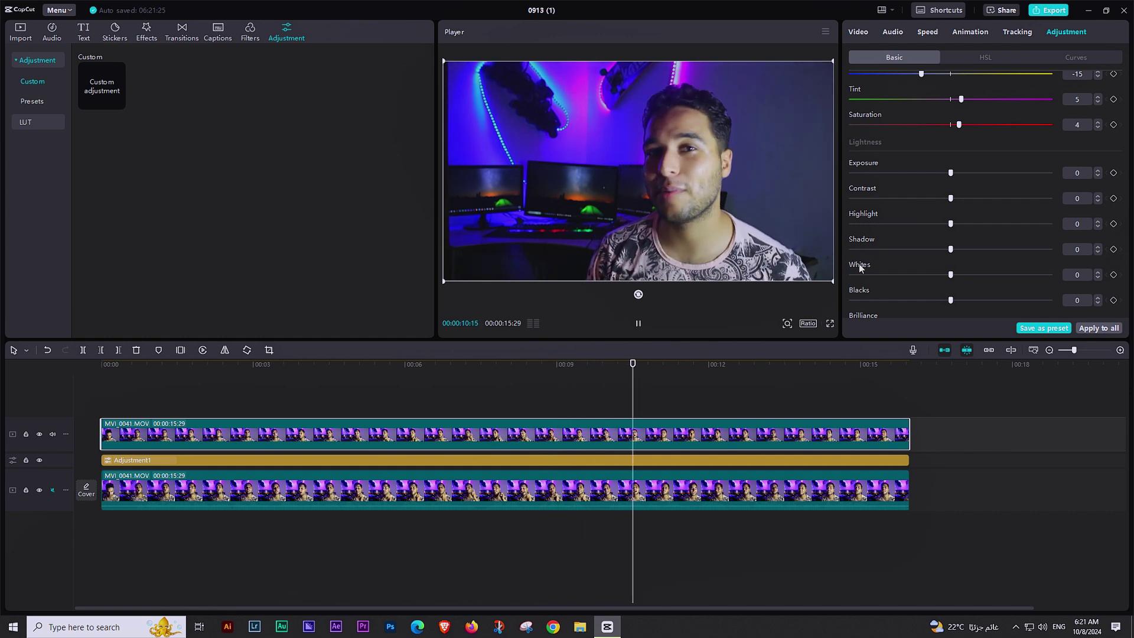
{"action": "key", "text": "space"}
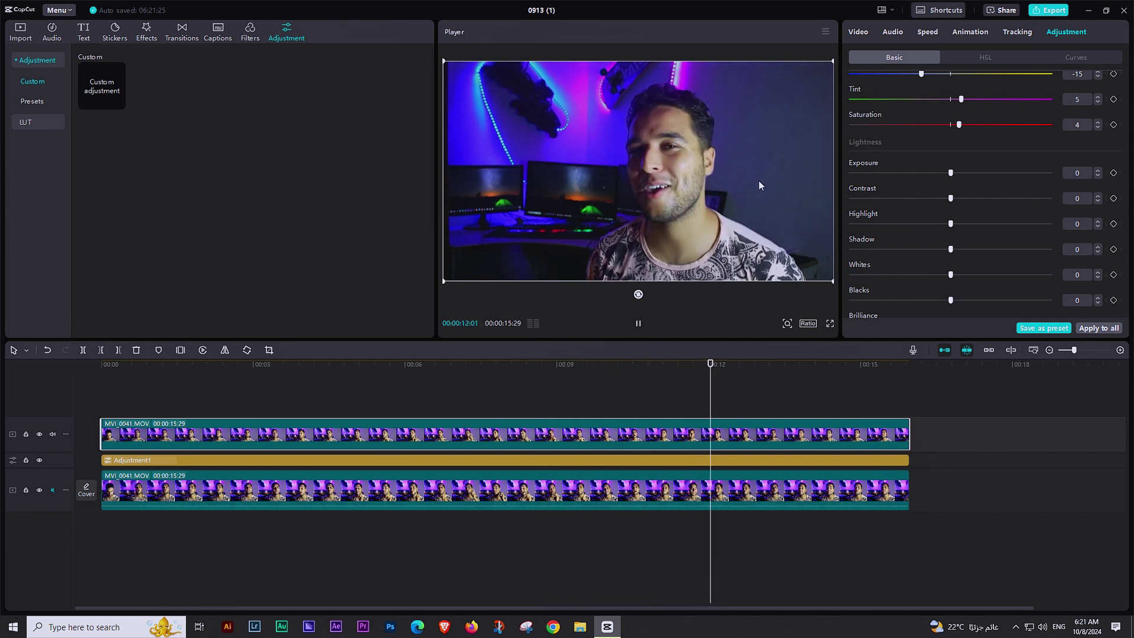
{"action": "key", "text": "space"}
{"action": "mouse_move", "coordinate": [947, 249]}
{"action": "left_mouse_down"}
{"action": "mouse_move", "coordinate": [934, 253]}
{"action": "mouse_move", "coordinate": [982, 248]}
{"action": "mouse_move", "coordinate": [916, 248]}
{"action": "mouse_move", "coordinate": [1003, 250]}
{"action": "mouse_move", "coordinate": [936, 254]}
{"action": "mouse_move", "coordinate": [960, 256]}
{"action": "left_mouse_up"}
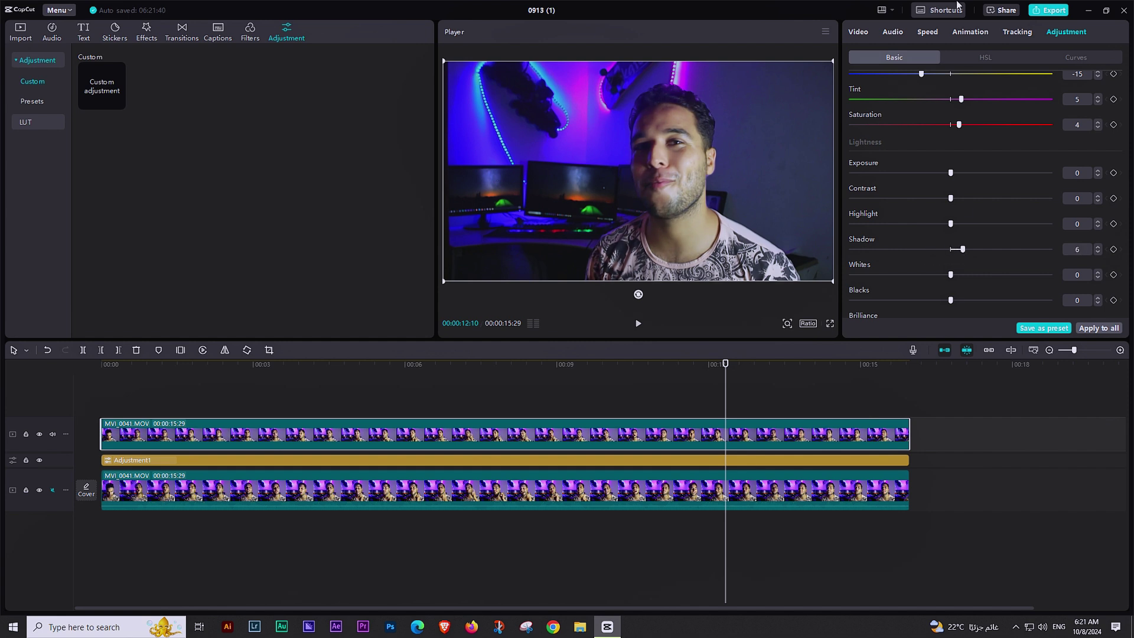
- In the adjustment layer's HSL settings, lower magenta's tint and lightness and raise its saturation, with the playhead at 00:00:13:04
{"action": "left_click", "coordinate": [766, 471]}
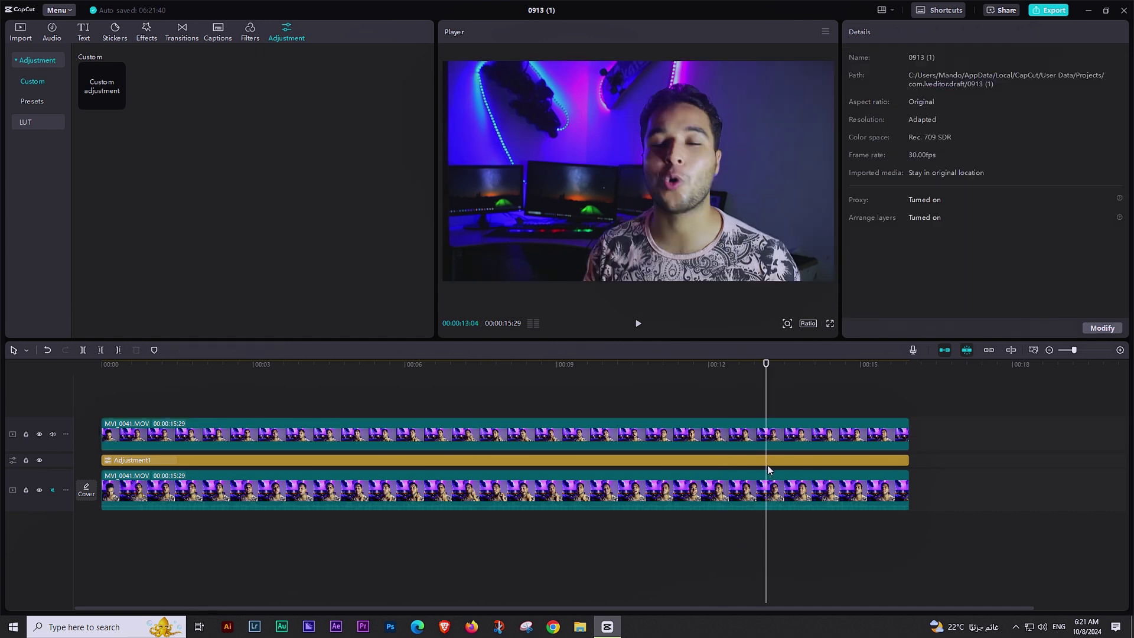
{"action": "left_click", "coordinate": [767, 466]}
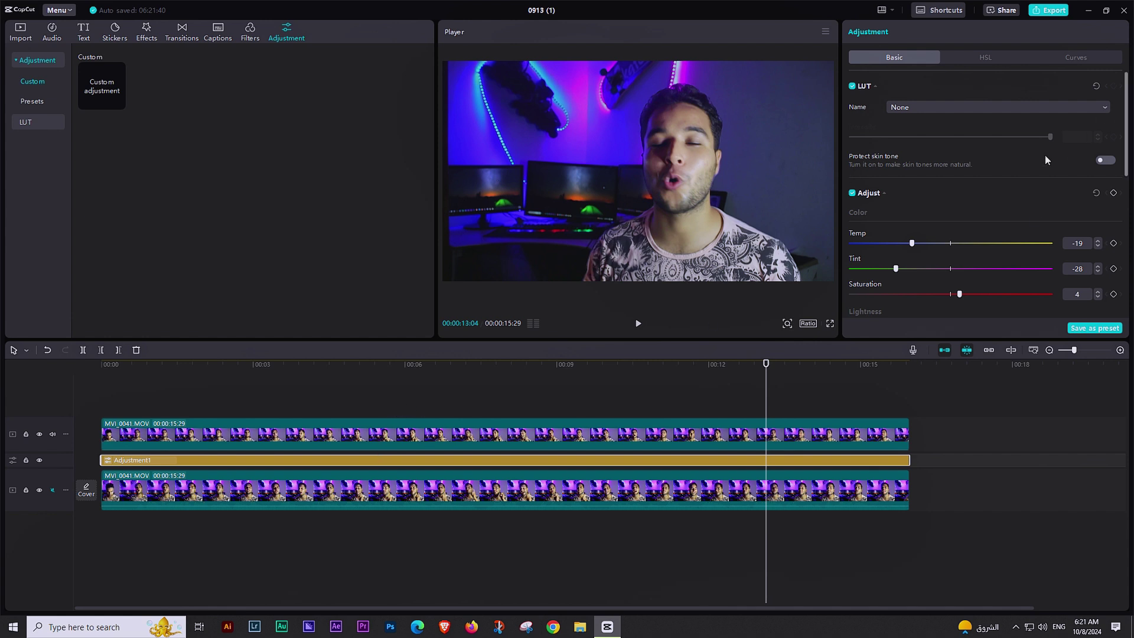
{"action": "left_click", "coordinate": [990, 64]}
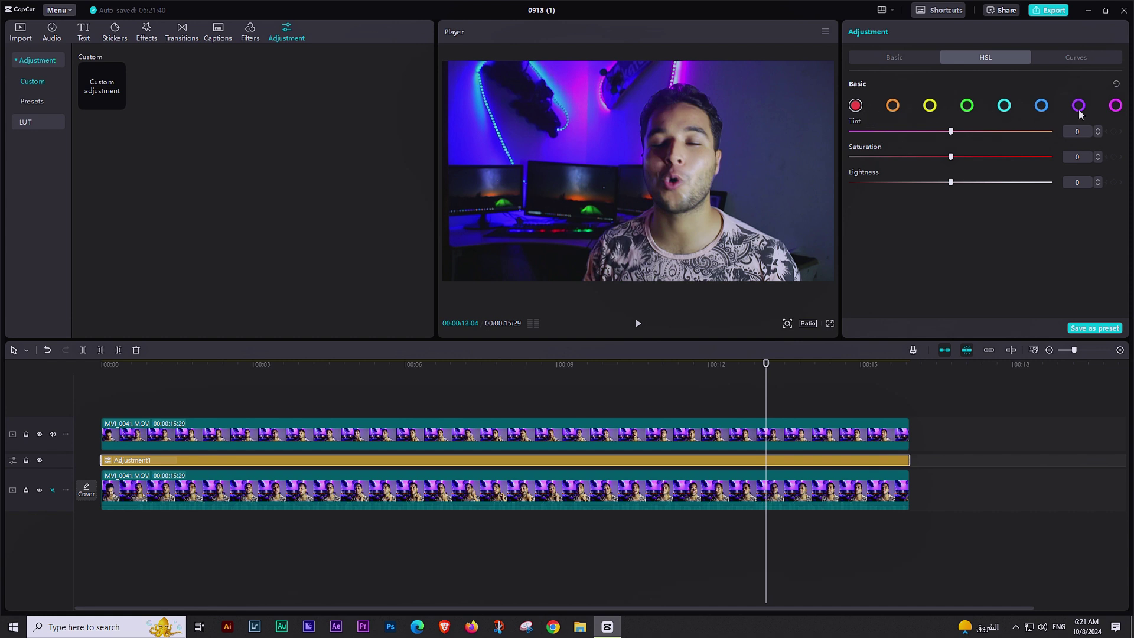
{"action": "left_click", "coordinate": [1116, 106]}
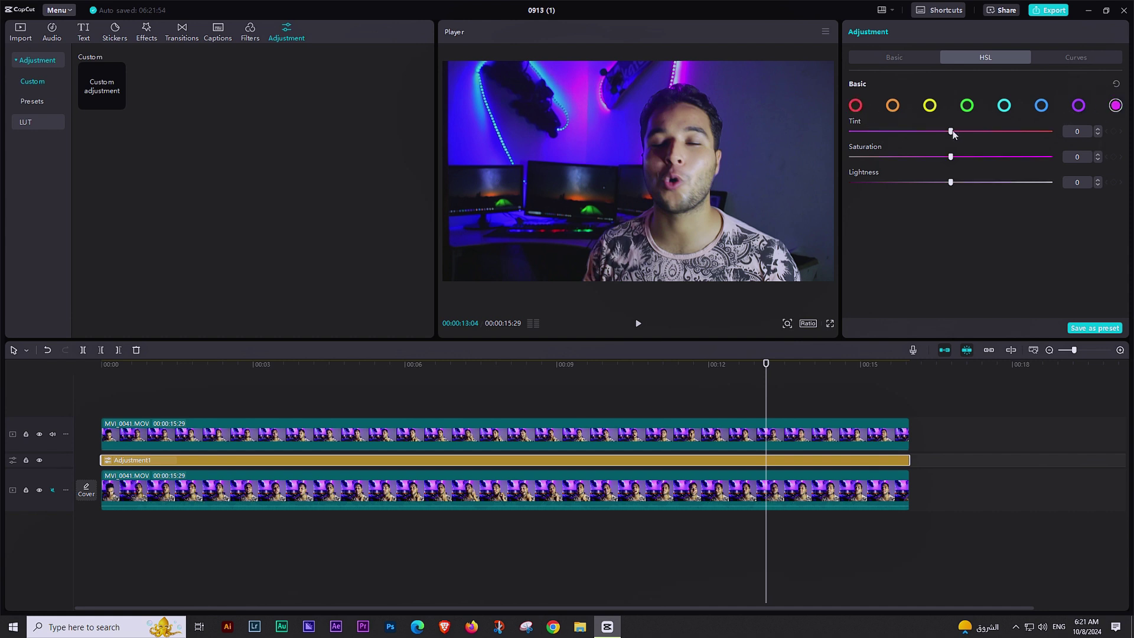
{"action": "left_click_drag", "start_coordinate": [950, 131], "coordinate": [934, 132]}
{"action": "mouse_move", "coordinate": [919, 135]}
{"action": "left_mouse_down"}
{"action": "mouse_move", "coordinate": [947, 139]}
{"action": "mouse_move", "coordinate": [929, 134]}
{"action": "left_mouse_up"}
{"action": "left_click_drag", "start_coordinate": [976, 158], "coordinate": [917, 183]}
- Set the adjustment layer's HSL purple to tint -8, saturation 17, lightness -22, and blue to tint -18, saturation 27, lightness -25
{"action": "left_click", "coordinate": [1079, 105]}
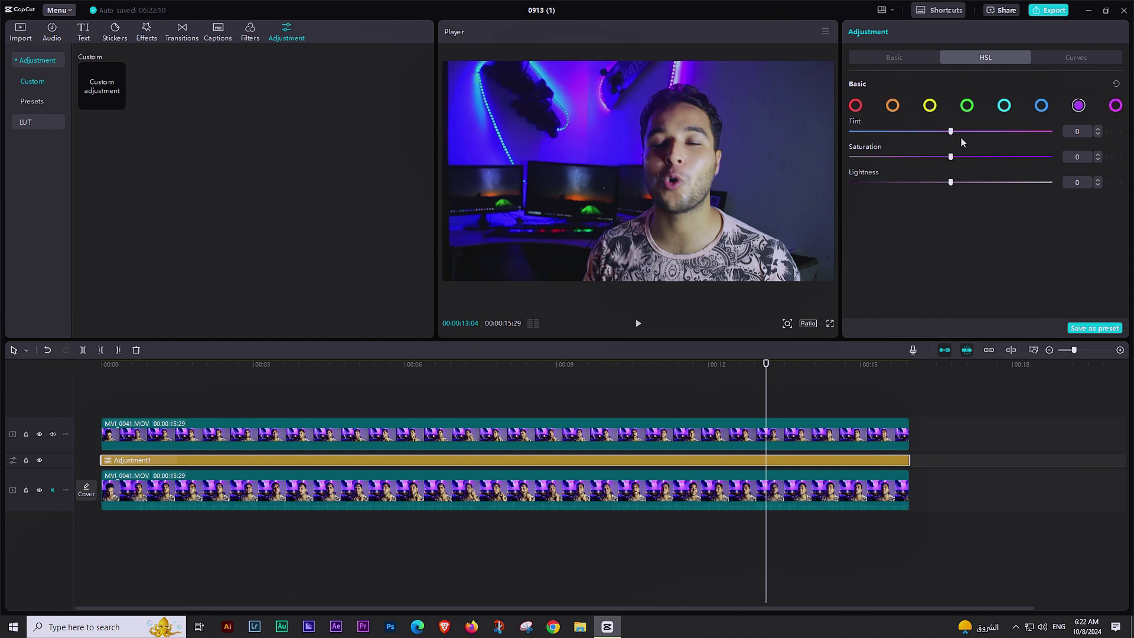
{"action": "left_click_drag", "start_coordinate": [951, 131], "coordinate": [931, 182]}
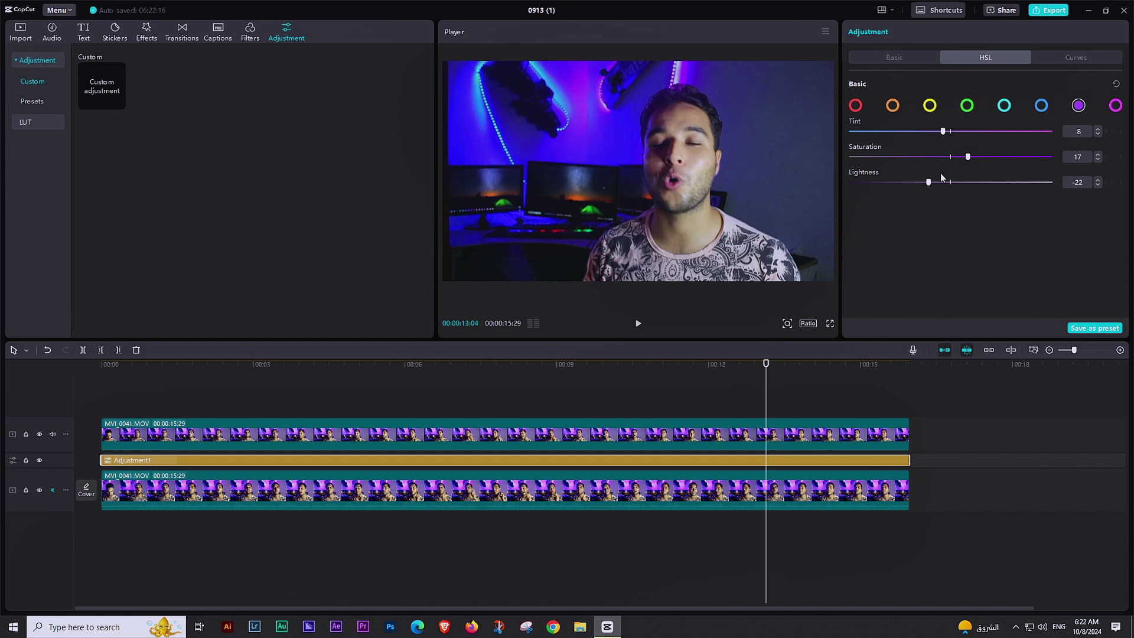
{"action": "left_click", "coordinate": [1041, 107]}
{"action": "left_click_drag", "start_coordinate": [955, 135], "coordinate": [920, 196]}
{"action": "left_click", "coordinate": [925, 183]}
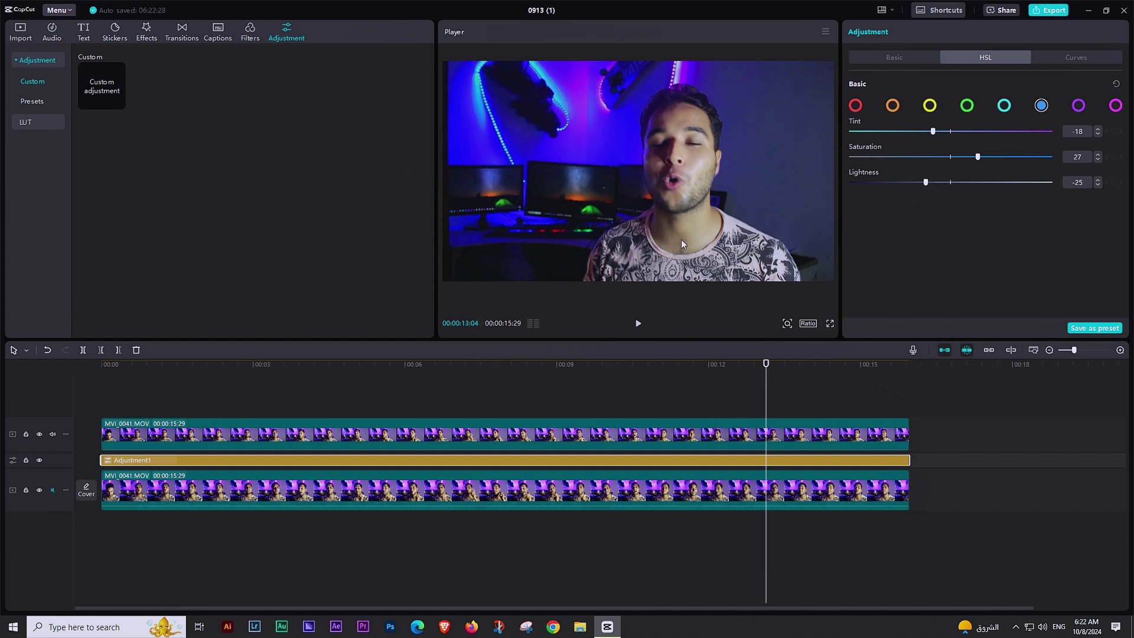
- Compare the HSL-graded background with the adjustment layer hidden and shown, and preview the video from 00:00:08:12
{"action": "left_click", "coordinate": [39, 461]}
{"action": "left_click", "coordinate": [39, 461]}
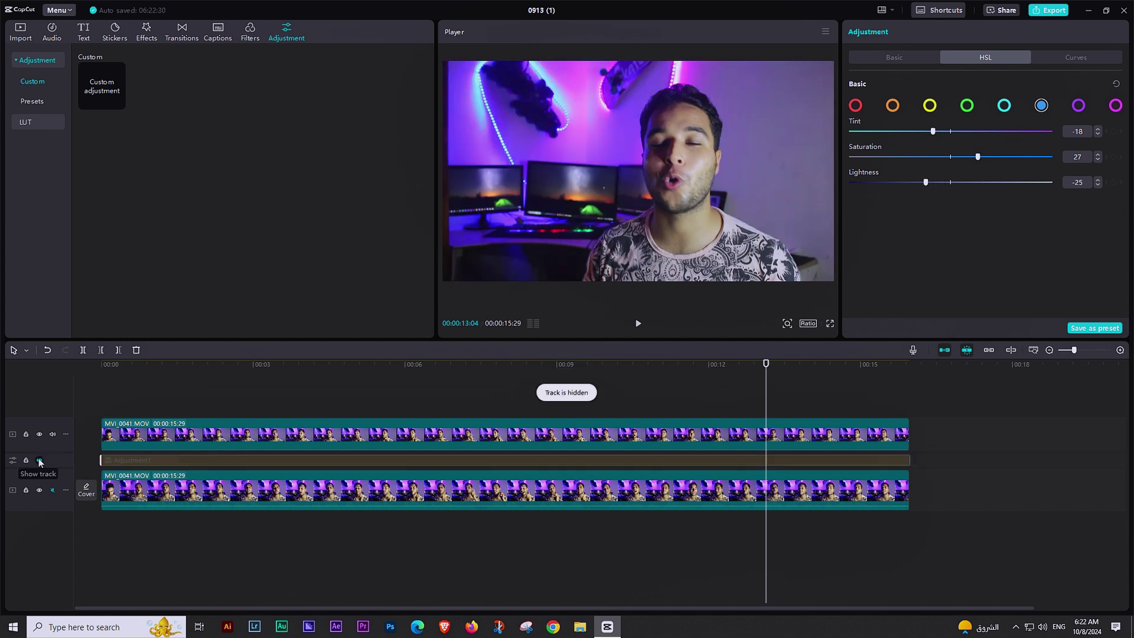
{"action": "left_click", "coordinate": [40, 462]}
{"action": "left_click", "coordinate": [40, 461]}
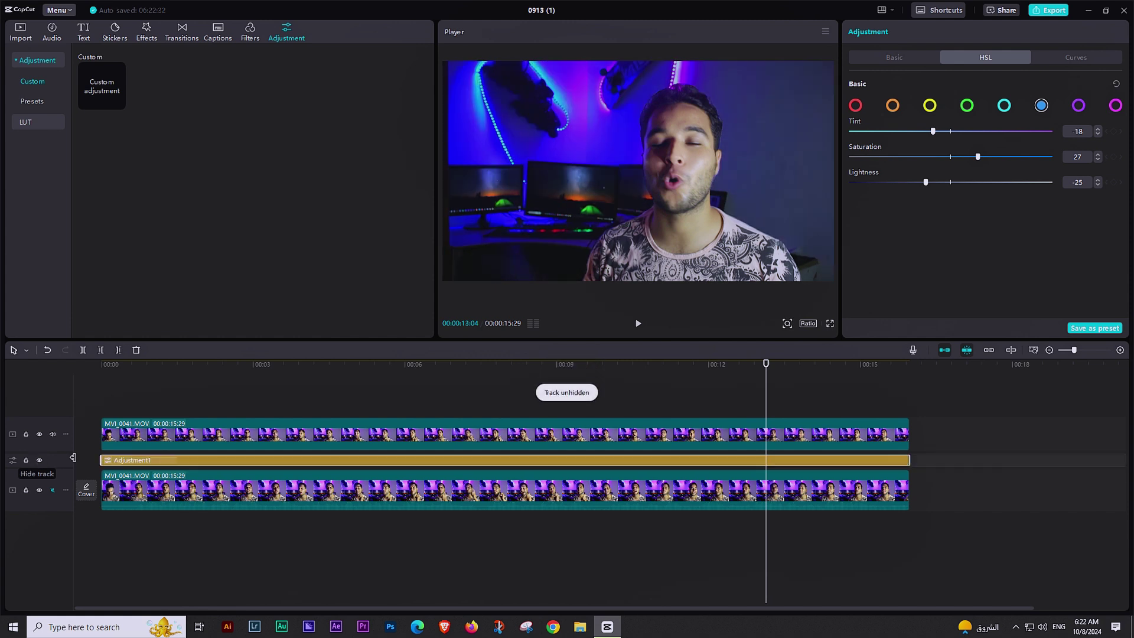
{"action": "left_click", "coordinate": [526, 393]}
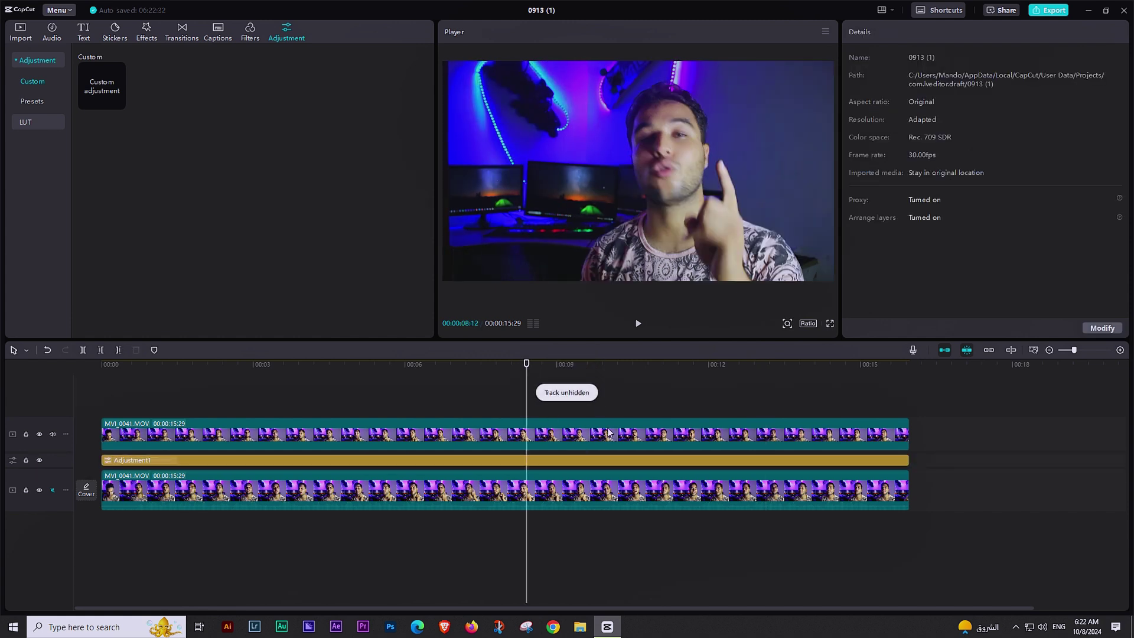
{"action": "key", "text": "space"}
{"action": "key", "text": "space"}
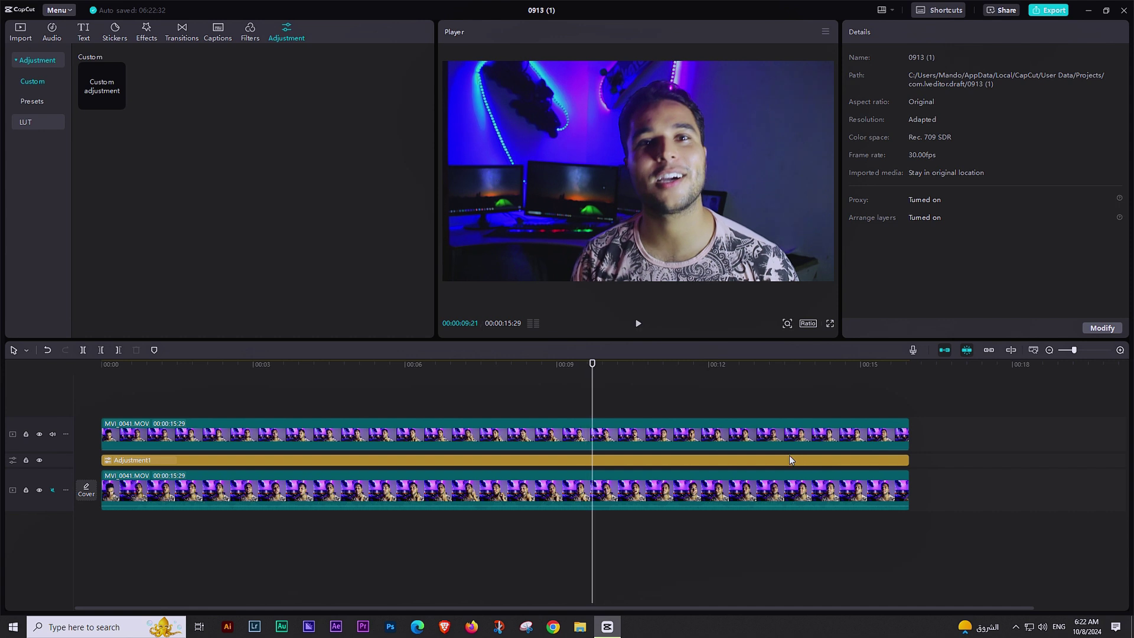
- Set the adjustment layer's HSL cyan to tint 12, saturation -12 and lightness 10
{"action": "left_click", "coordinate": [781, 459]}
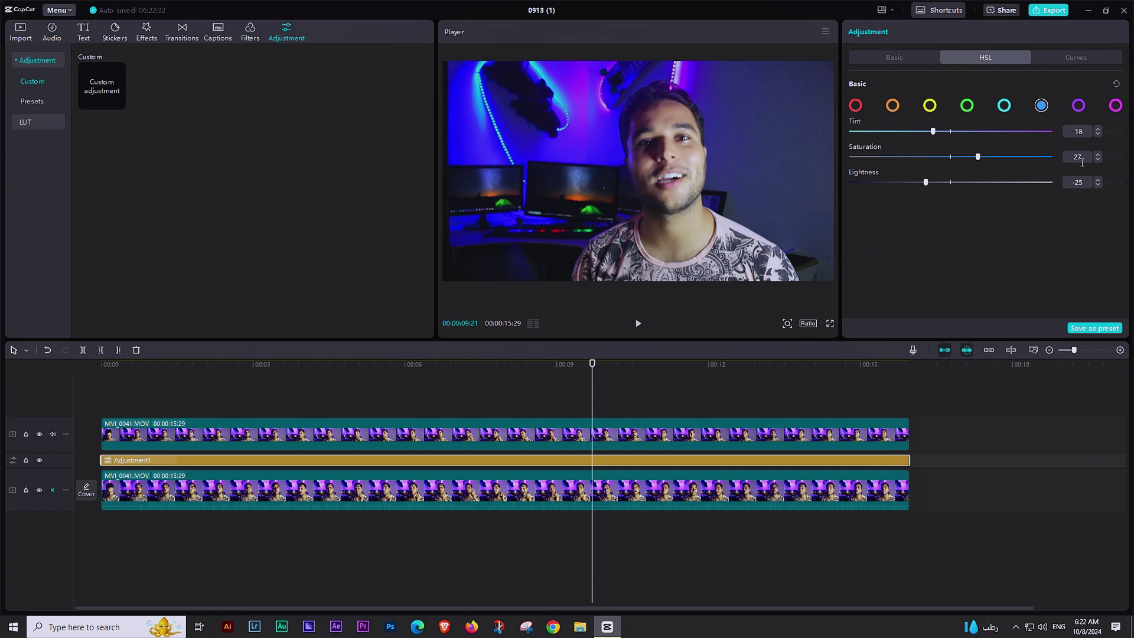
{"action": "left_click", "coordinate": [1003, 106]}
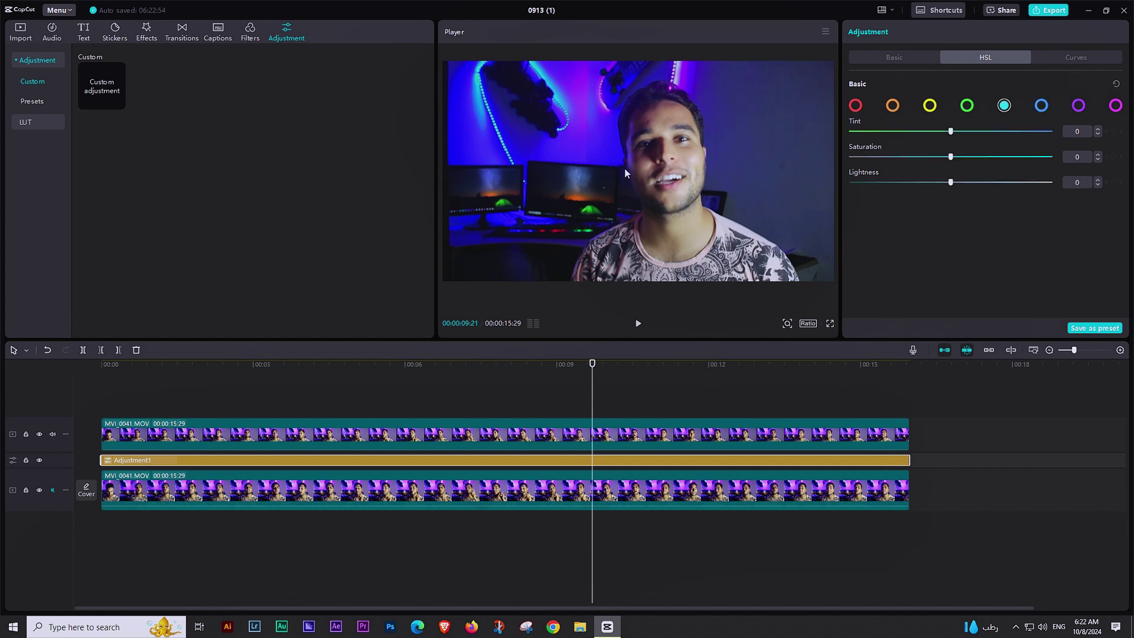
{"action": "left_click_drag", "start_coordinate": [950, 132], "coordinate": [959, 191]}
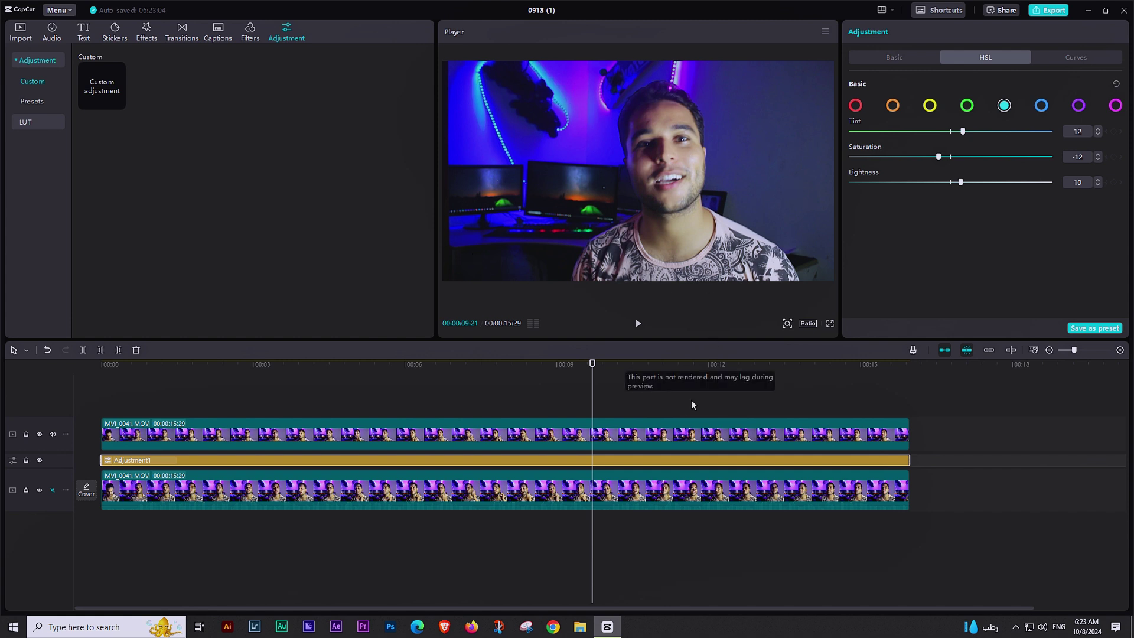
- Set the adjustment layer's HSL green tint to 23 and slightly lower its saturation
{"action": "left_click", "coordinate": [927, 106]}
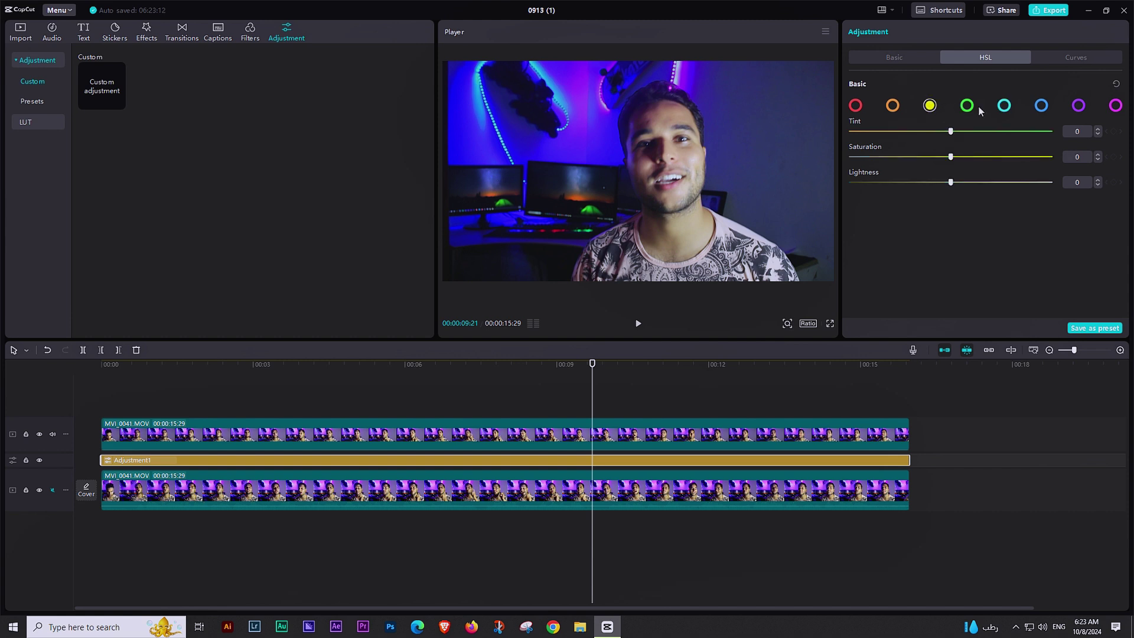
{"action": "left_click", "coordinate": [967, 107]}
{"action": "mouse_move", "coordinate": [979, 132]}
{"action": "left_mouse_down"}
{"action": "mouse_move", "coordinate": [964, 131]}
{"action": "mouse_move", "coordinate": [973, 131]}
{"action": "left_mouse_up"}
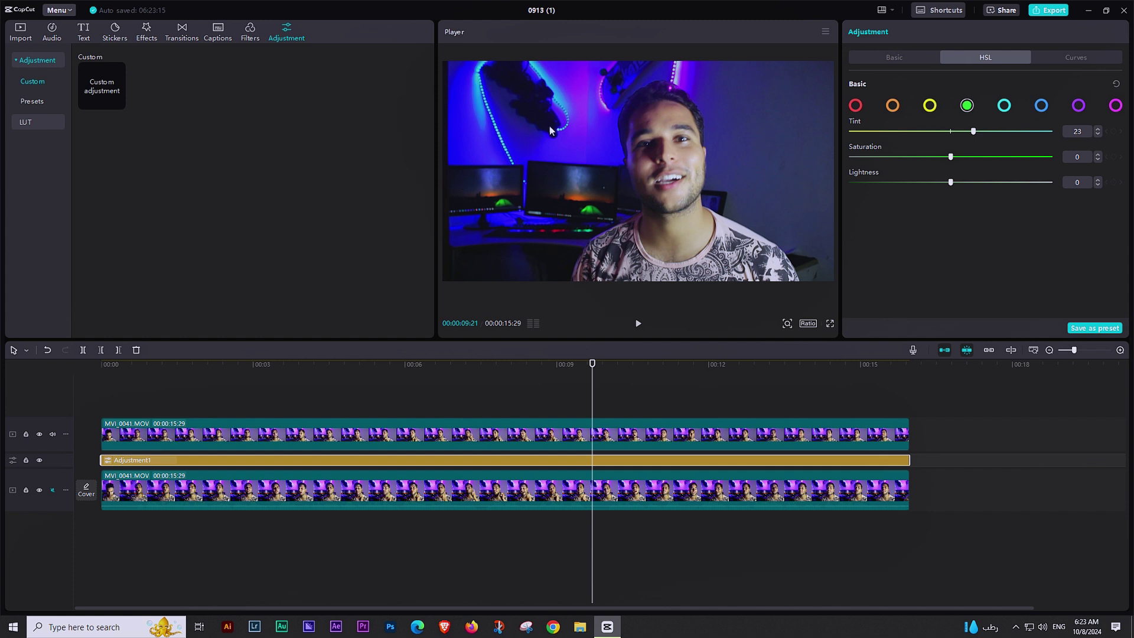
{"action": "left_click", "coordinate": [942, 157]}
- Set the HSL yellow tint to 13 and orange tint to -17, and lower orange's saturation and lightness
{"action": "left_click", "coordinate": [929, 105]}
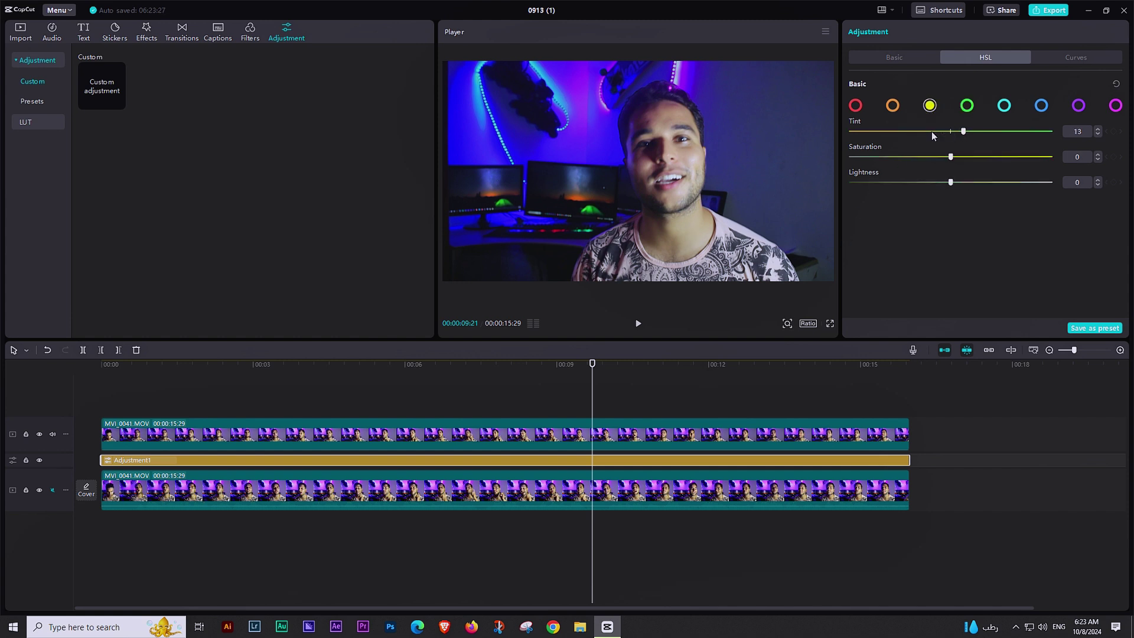
{"action": "left_click", "coordinate": [892, 105]}
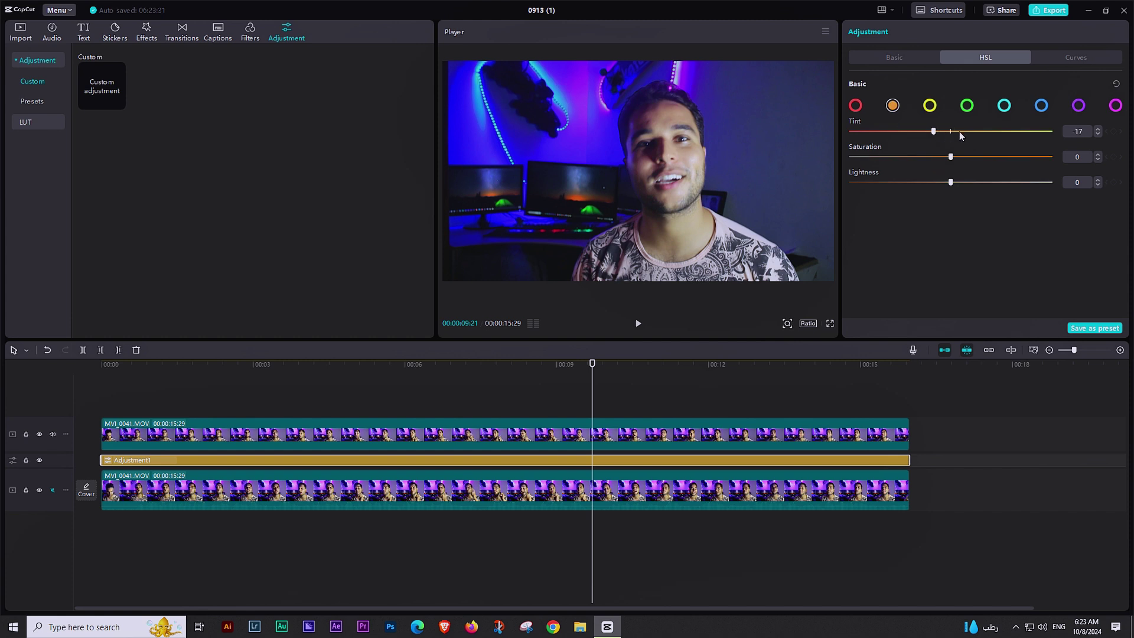
{"action": "left_click", "coordinate": [934, 157]}
{"action": "left_click", "coordinate": [930, 182]}
- Compare the graded background with the adjustment layer hidden and shown at 00:00:02:29, leaving the layer shown
{"action": "left_click", "coordinate": [253, 393]}
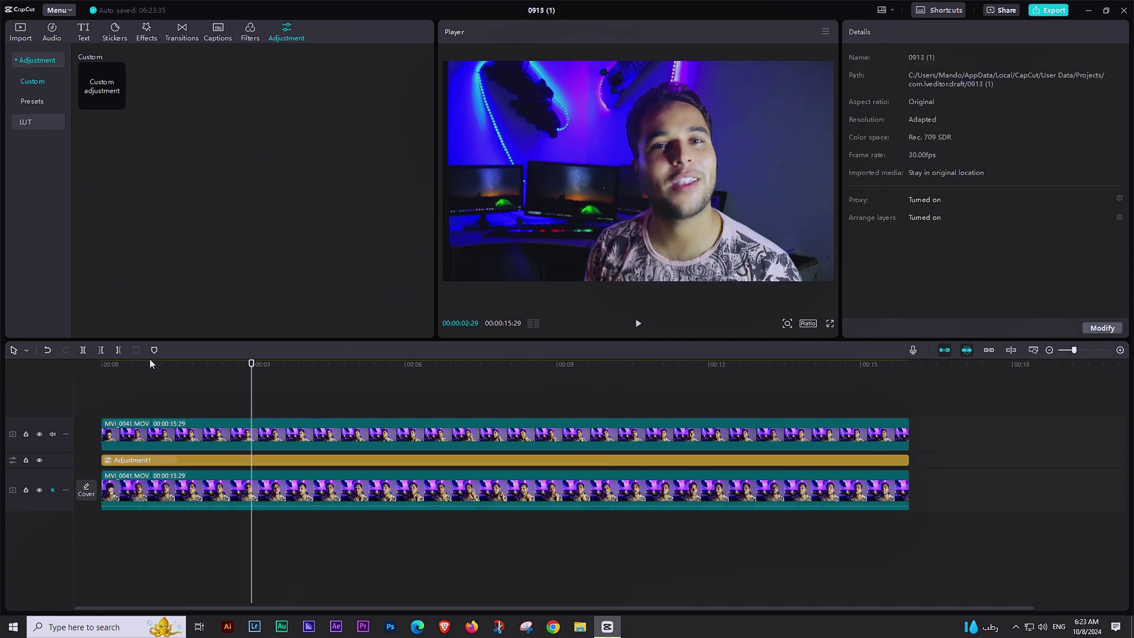
{"action": "left_click", "coordinate": [39, 461]}
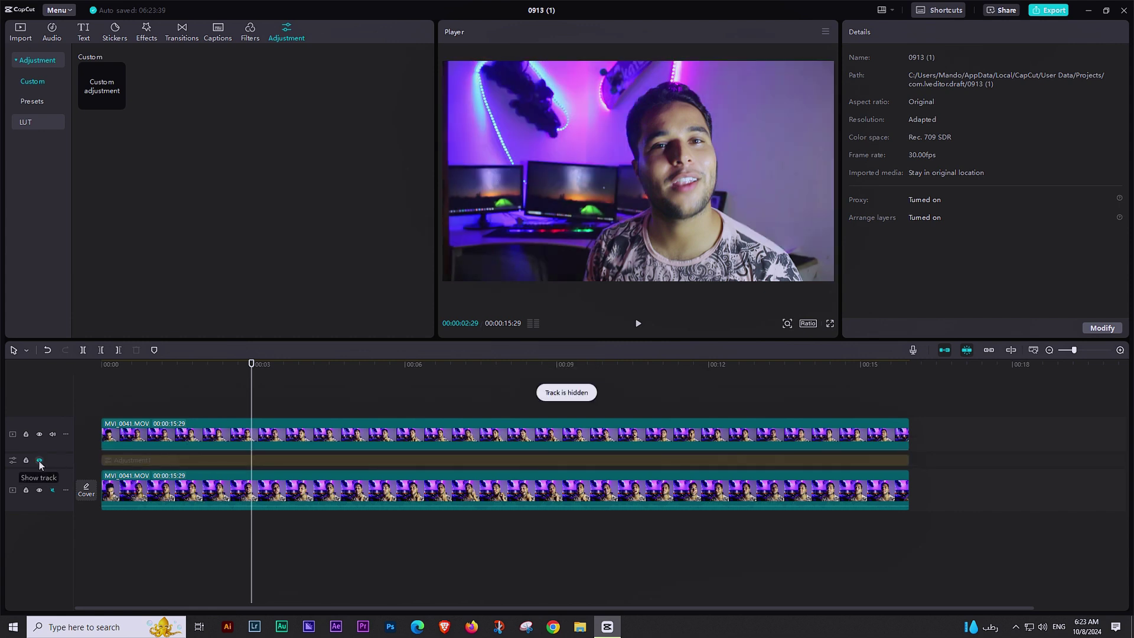
{"action": "left_click", "coordinate": [39, 460]}
{"action": "left_click", "coordinate": [39, 461]}
{"action": "left_click", "coordinate": [39, 460]}
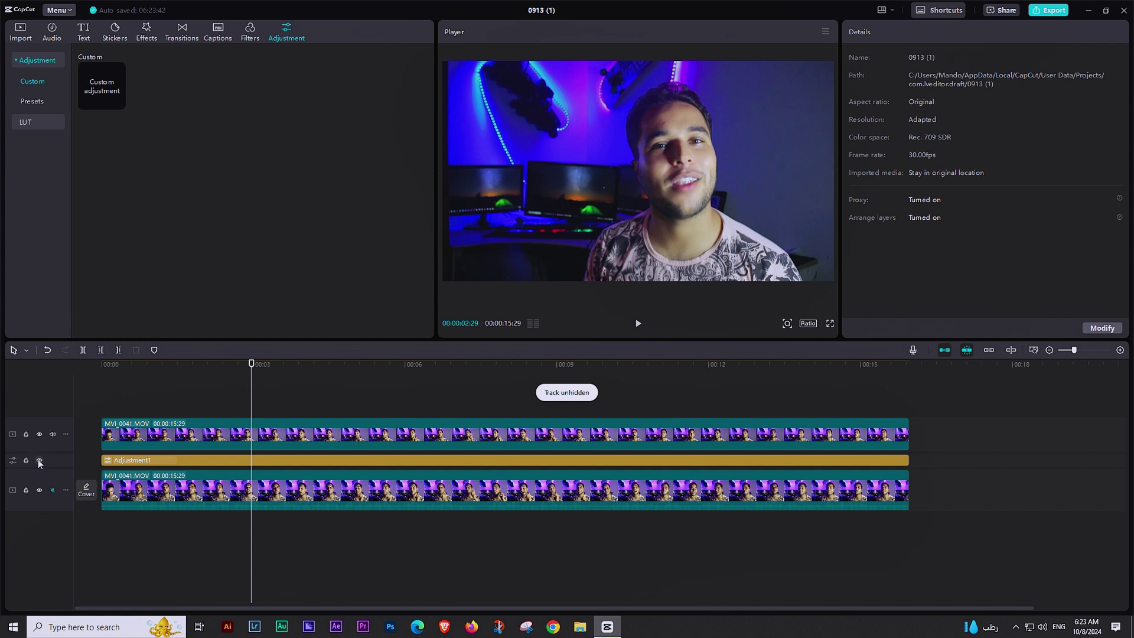
{"action": "left_click", "coordinate": [39, 460]}
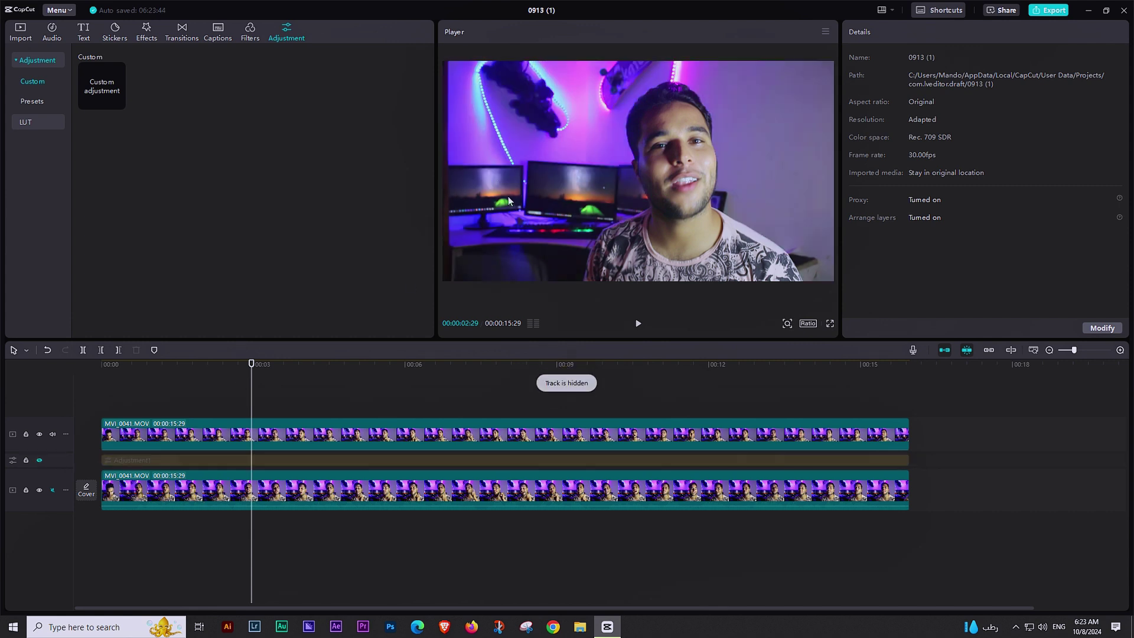
{"action": "left_click", "coordinate": [39, 461]}
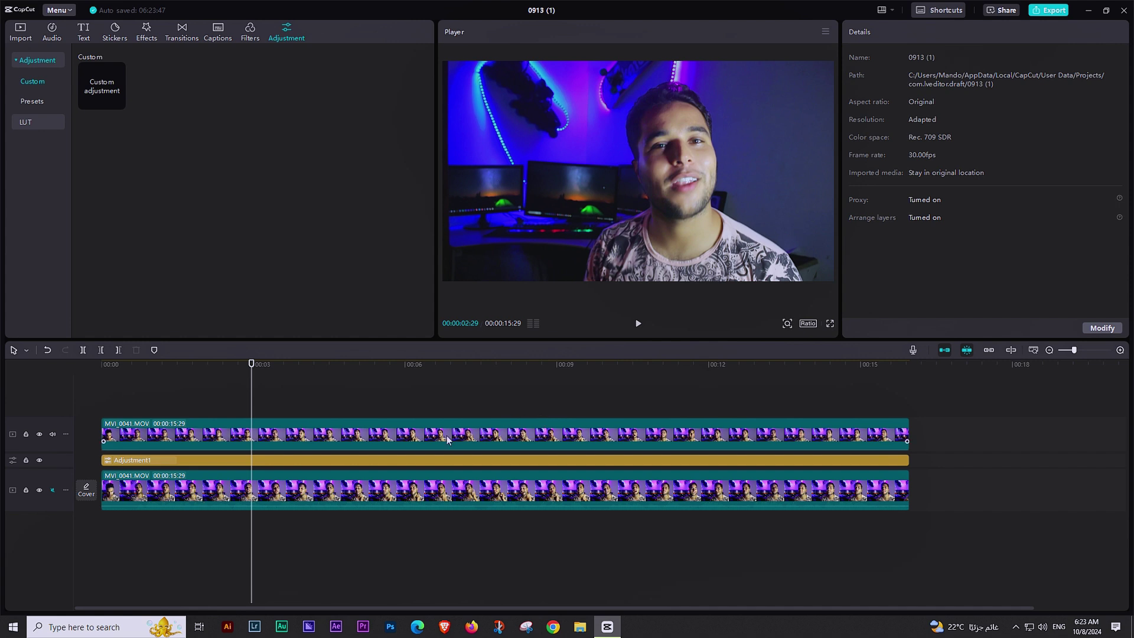
- Set the upper clip's temp to -32, sharpen to 25 and clarity to 11
{"action": "left_click", "coordinate": [424, 435]}
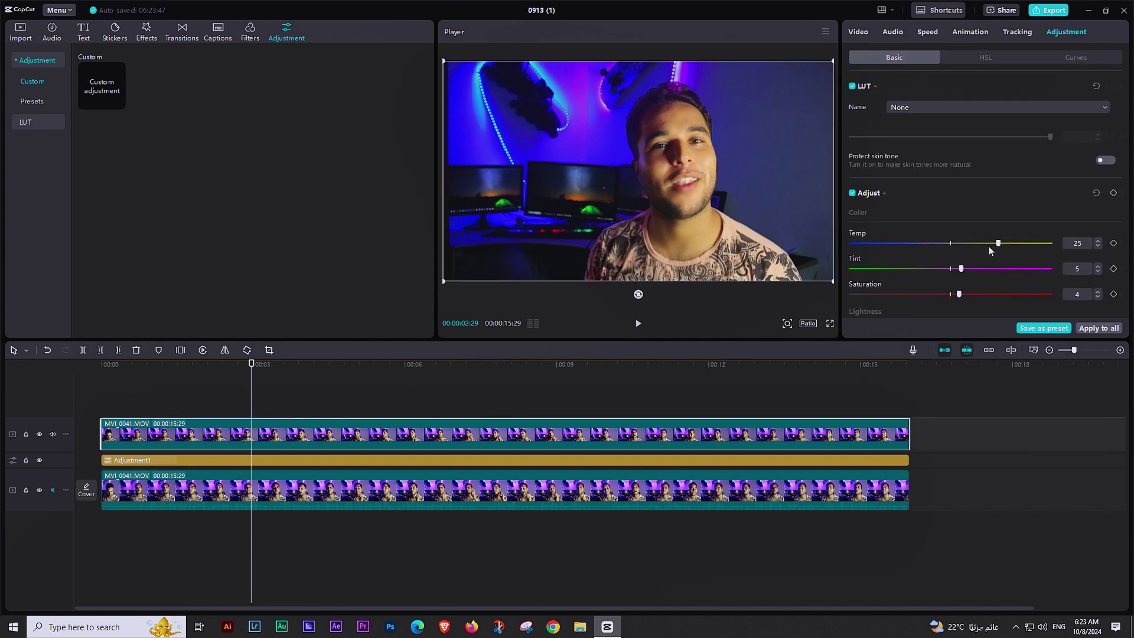
{"action": "left_click_drag", "start_coordinate": [945, 246], "coordinate": [927, 246]}
{"action": "scroll", "coordinate": [898, 210], "scroll_direction": "down", "scroll_amount": 6}
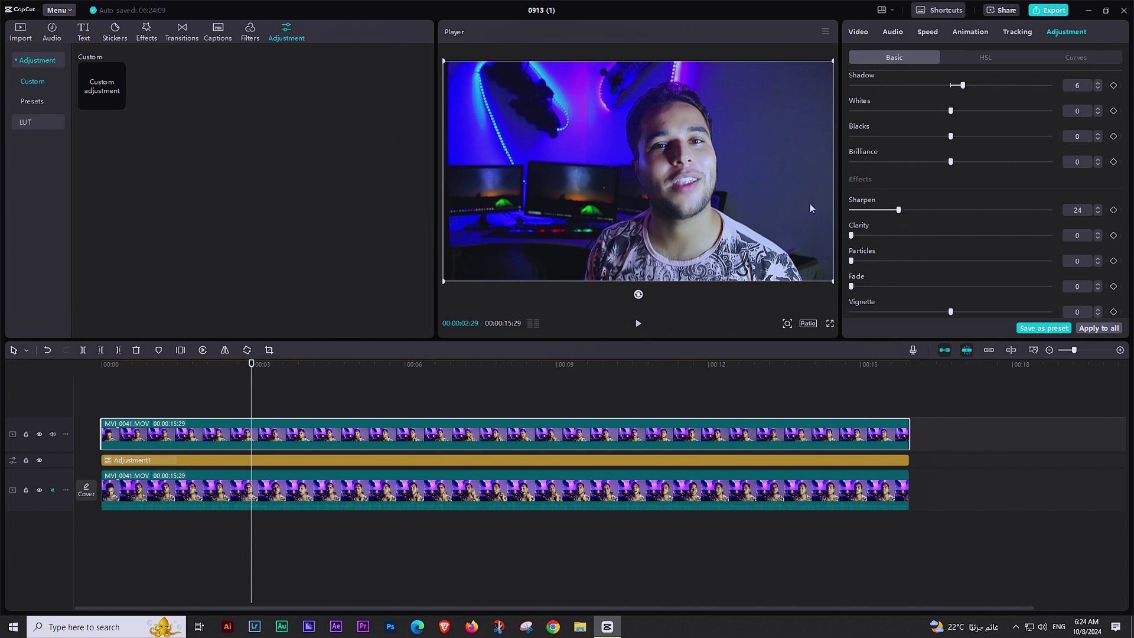
{"action": "left_click_drag", "start_coordinate": [909, 210], "coordinate": [873, 236]}
- Preview the cooler, sharpened person by playing the video, replaying a section up to 00:00:11:10
{"action": "key", "text": "space"}
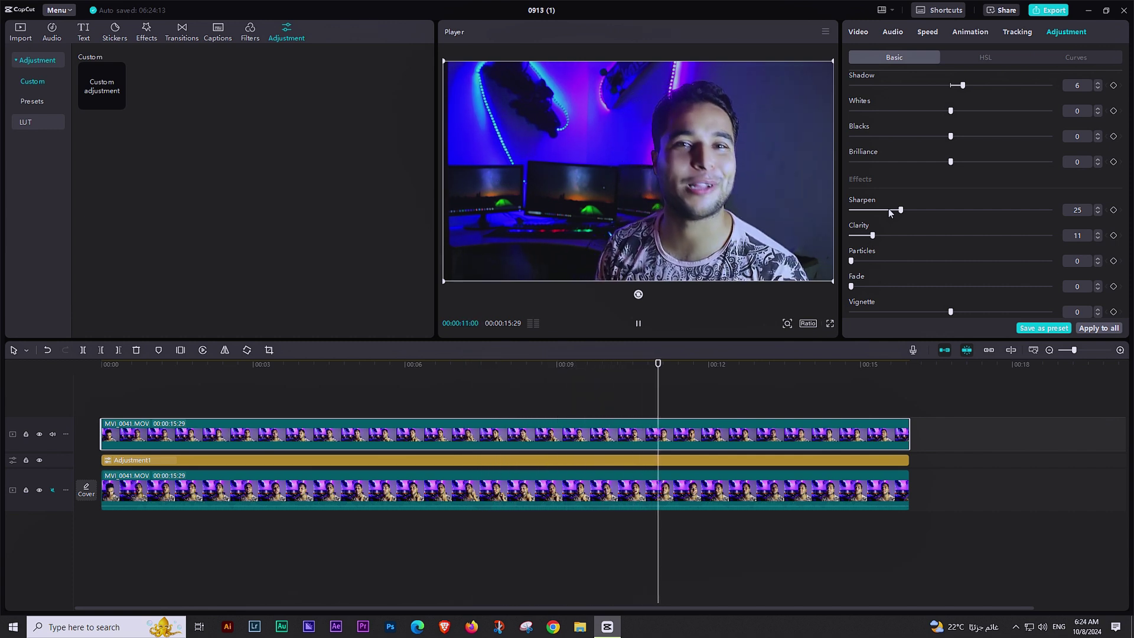
{"action": "key", "text": "space"}
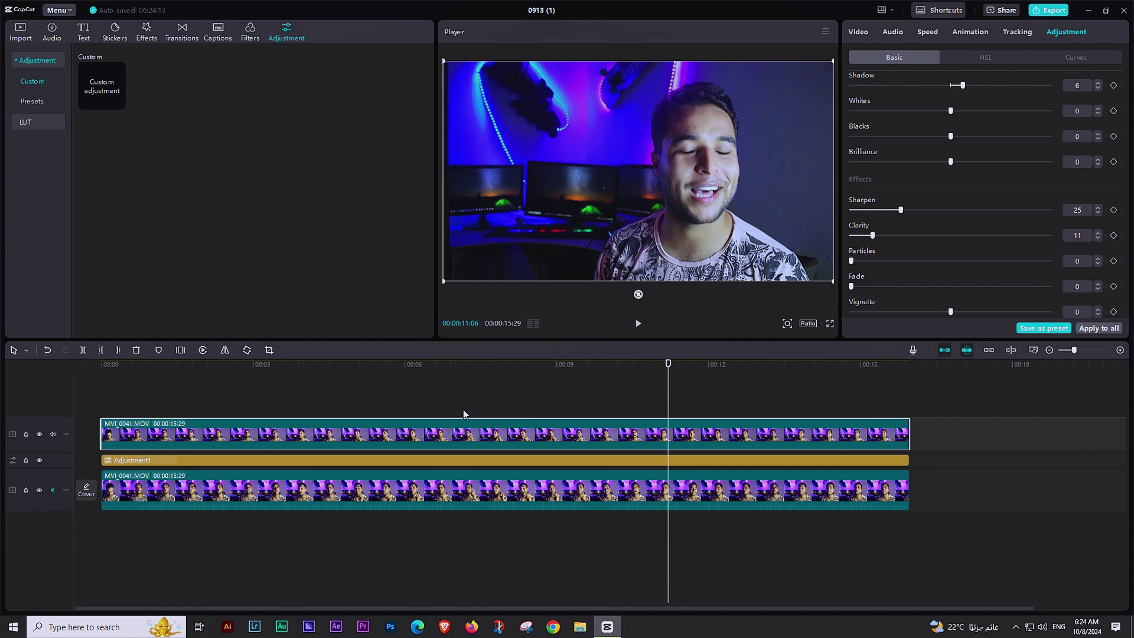
{"action": "left_click", "coordinate": [625, 411]}
{"action": "left_click", "coordinate": [638, 433]}
{"action": "key", "text": "space"}
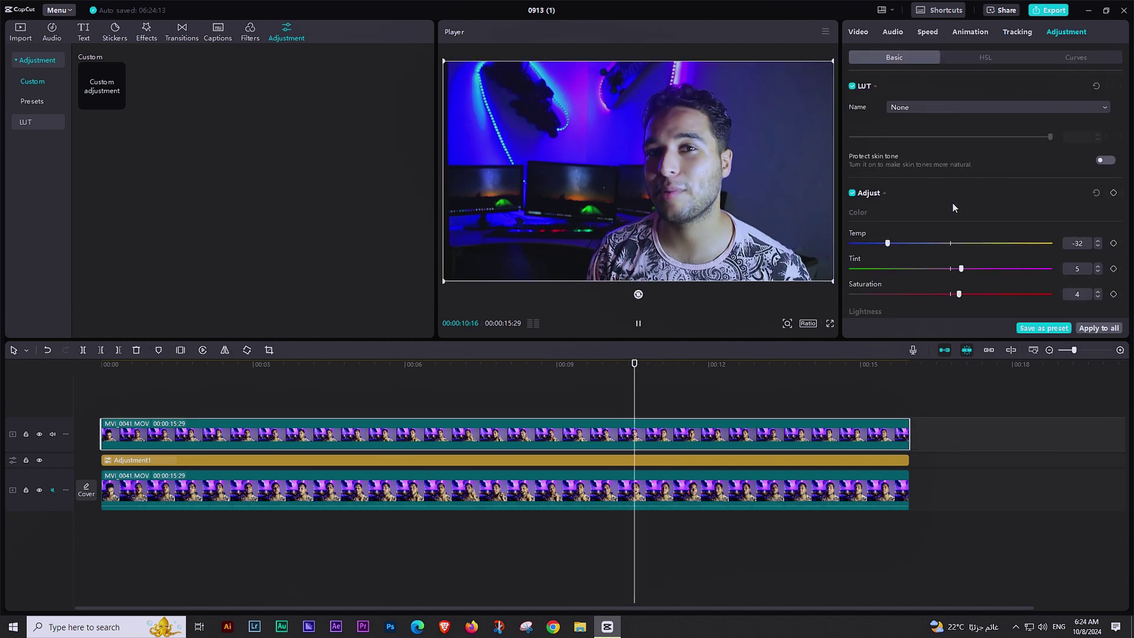
{"action": "key", "text": "space"}
- Set the upper clip's exposure to -8 and contrast to -5, and briefly play the video to 00:00:11:22
{"action": "scroll", "coordinate": [957, 218], "scroll_direction": "down", "scroll_amount": 1}
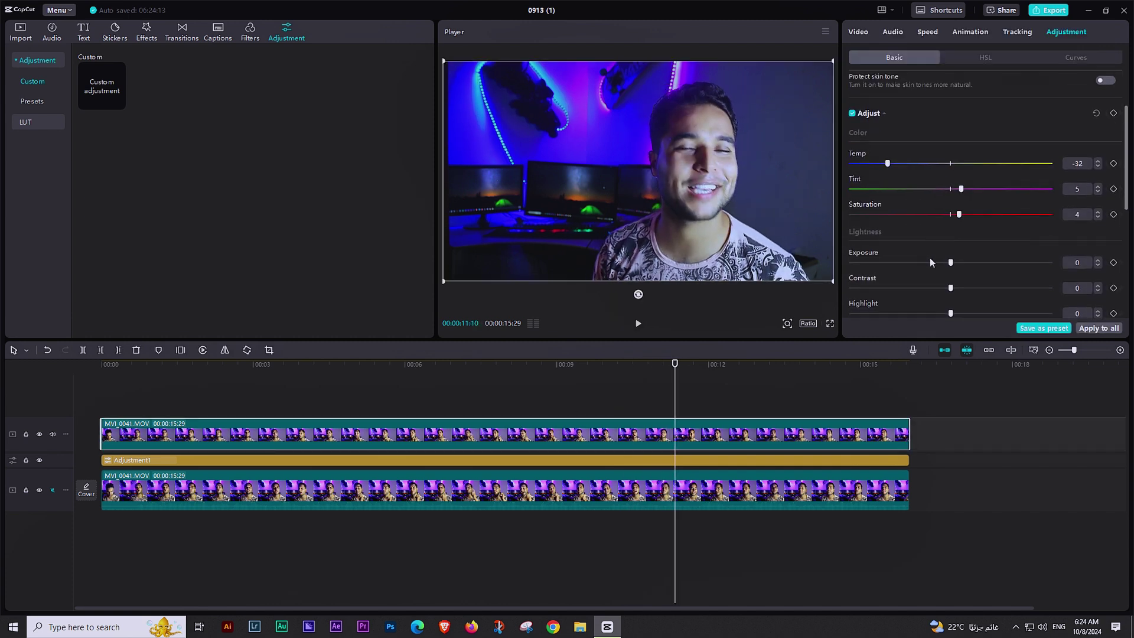
{"action": "left_click_drag", "start_coordinate": [944, 262], "coordinate": [934, 291]}
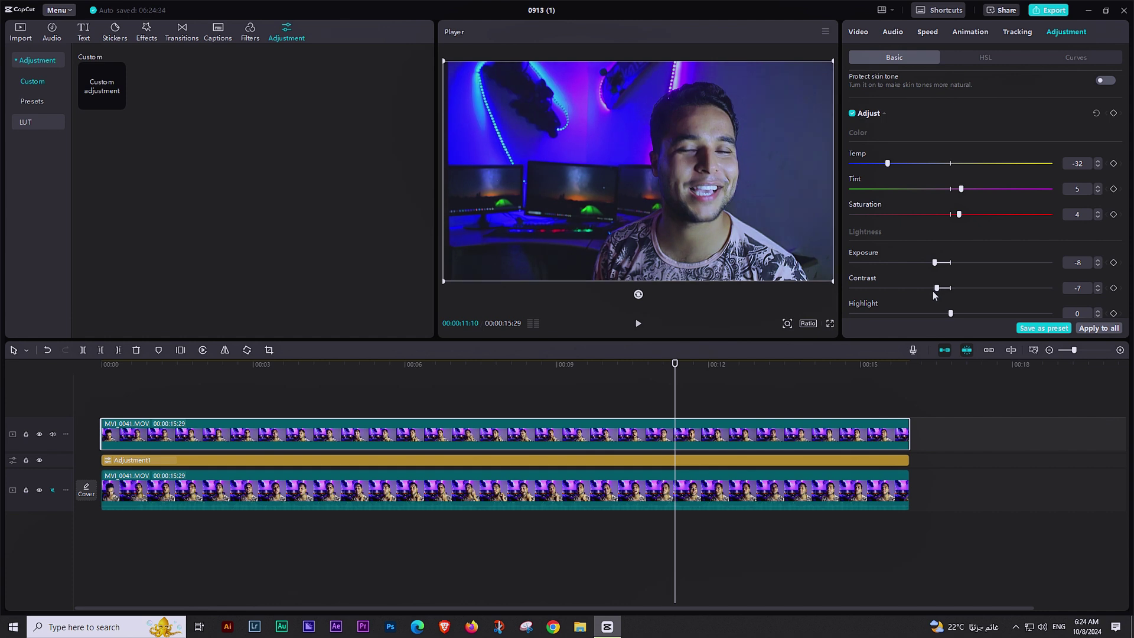
{"action": "left_click", "coordinate": [940, 291]}
{"action": "key", "text": "space"}
{"action": "key", "text": "space"}
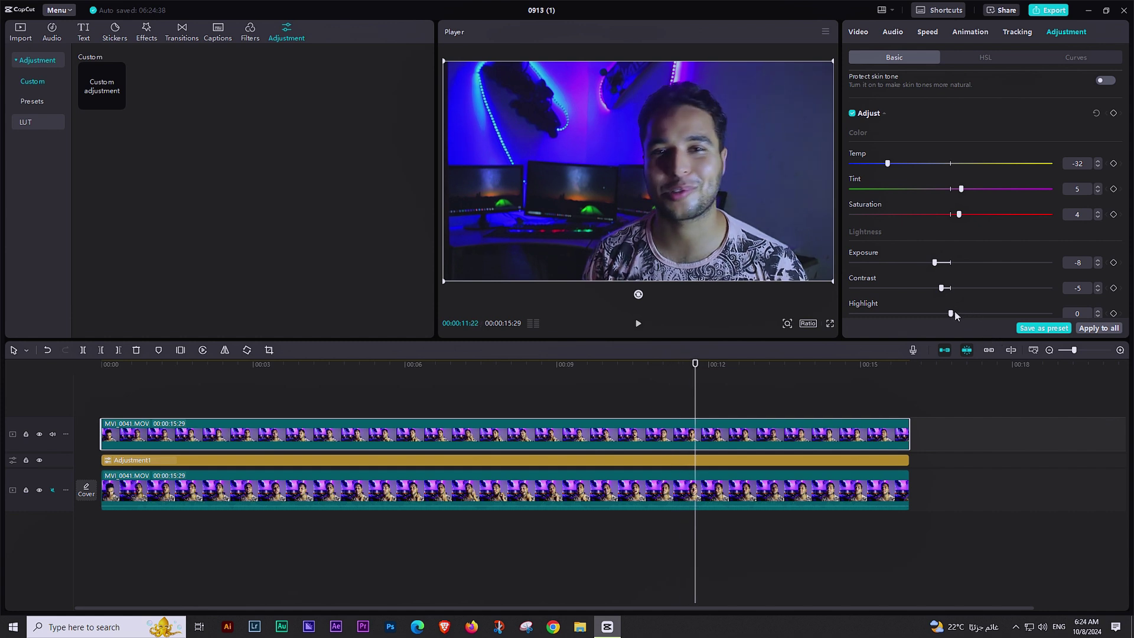
- Lower the upper clip's highlight slightly and review its remaining lightness and effects settings
{"action": "left_click", "coordinate": [954, 313]}
{"action": "left_click_drag", "start_coordinate": [935, 313], "coordinate": [930, 313]}
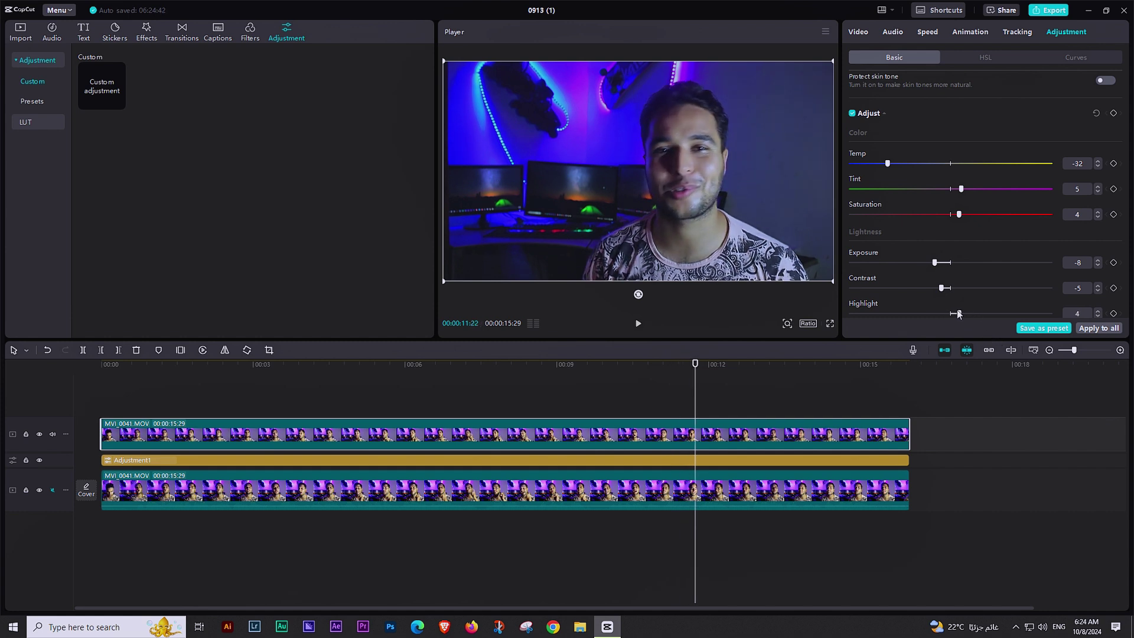
{"action": "scroll", "coordinate": [969, 302], "scroll_direction": "down", "scroll_amount": 1}
{"action": "scroll", "coordinate": [969, 289], "scroll_direction": "down", "scroll_amount": 1}
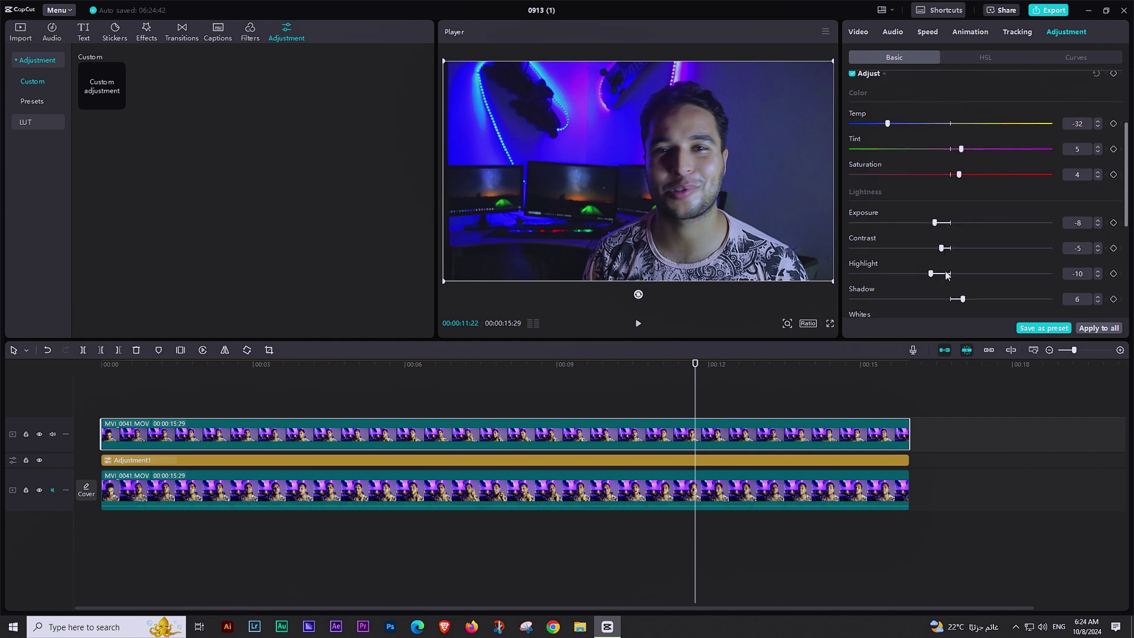
{"action": "left_click", "coordinate": [944, 273]}
{"action": "scroll", "coordinate": [944, 278], "scroll_direction": "down", "scroll_amount": 5}
{"action": "scroll", "coordinate": [945, 275], "scroll_direction": "down", "scroll_amount": 4}
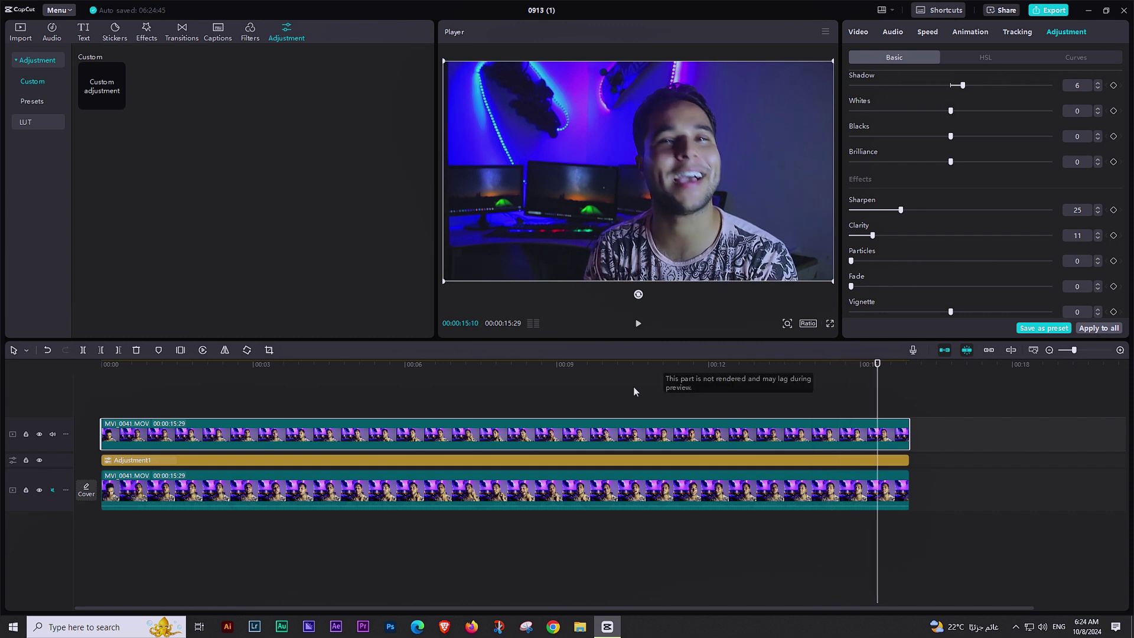
- Preview the video from near its start to 00:00:02:24 and compare it with the adjustment layer hidden and shown
{"action": "left_click_drag", "start_coordinate": [173, 400], "coordinate": [132, 407]}
{"action": "key", "text": "space"}
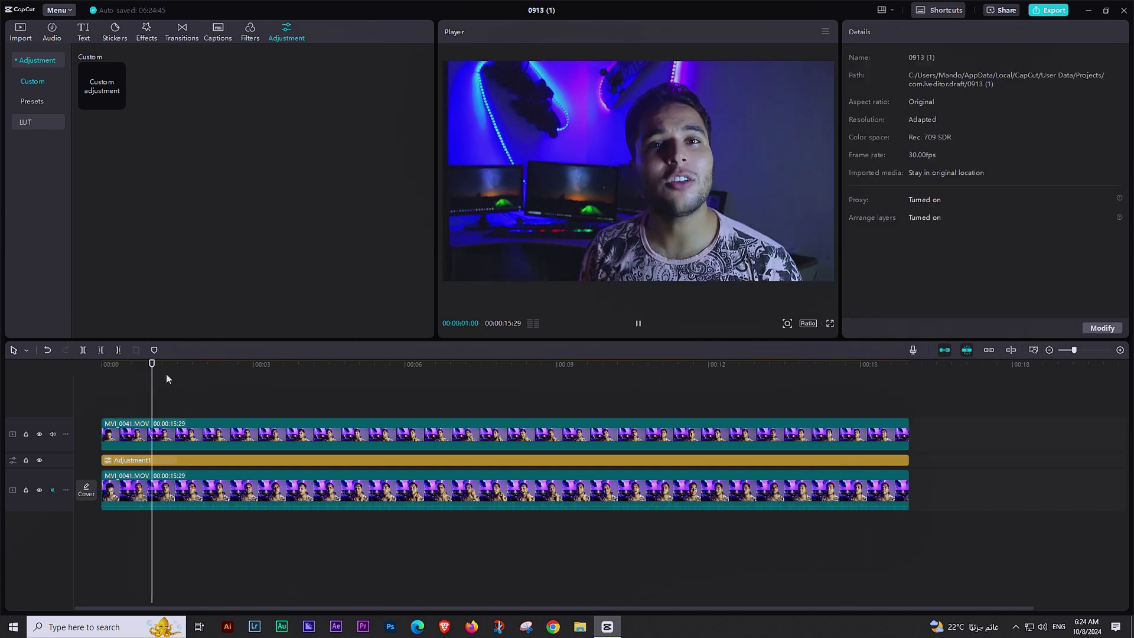
{"action": "key", "text": "space"}
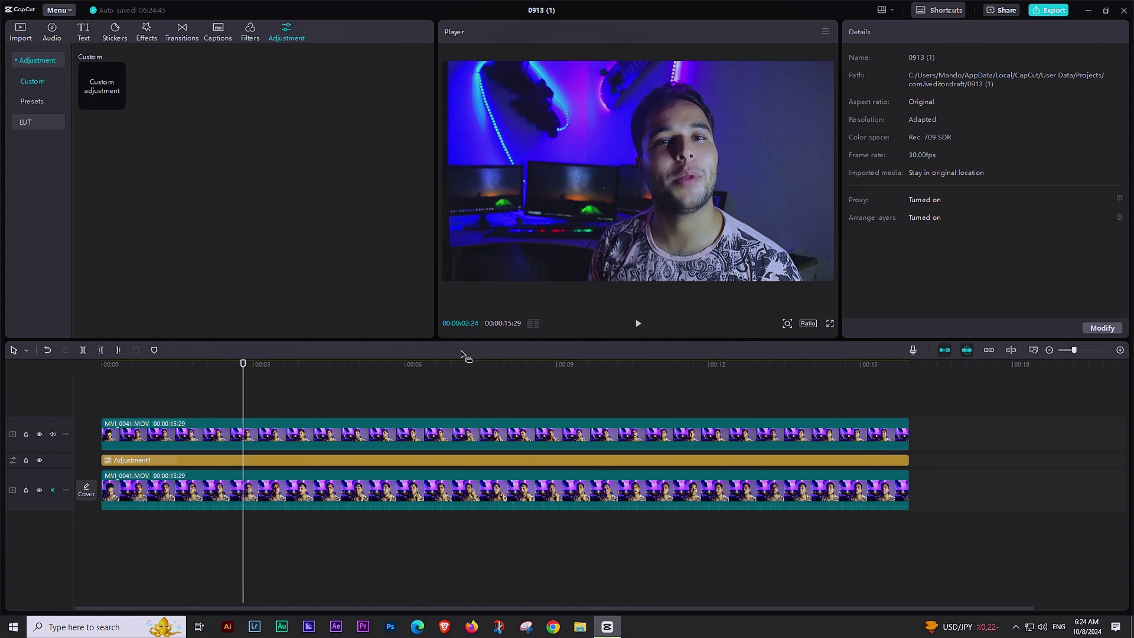
{"action": "left_click", "coordinate": [41, 464]}
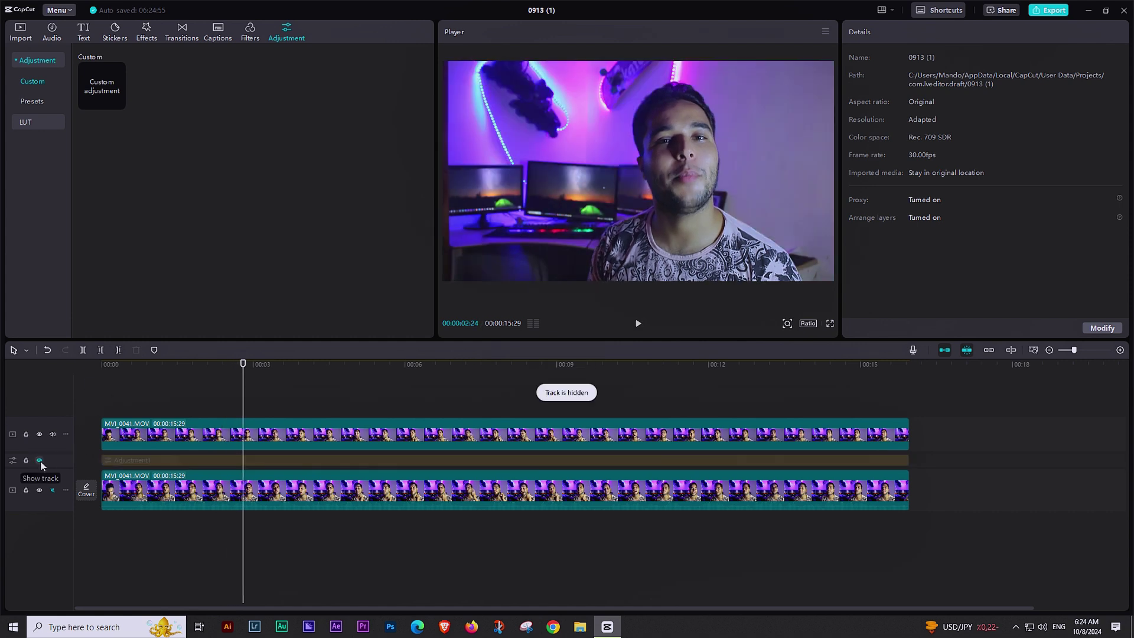
{"action": "left_click", "coordinate": [41, 464]}
{"action": "left_click", "coordinate": [41, 463]}
{"action": "left_click", "coordinate": [40, 462]}
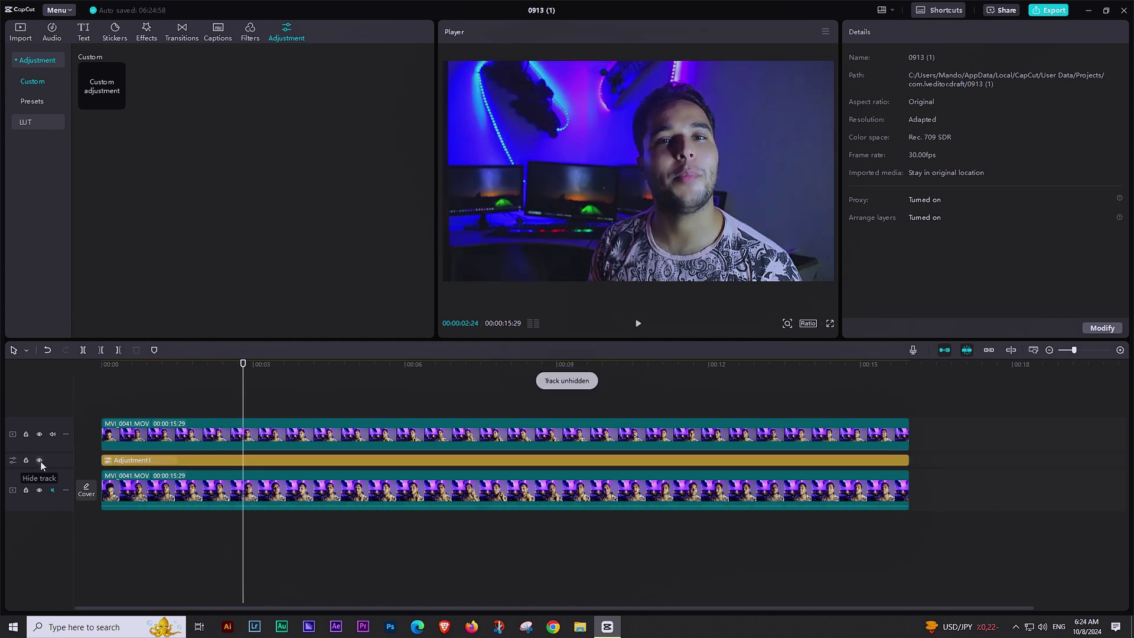